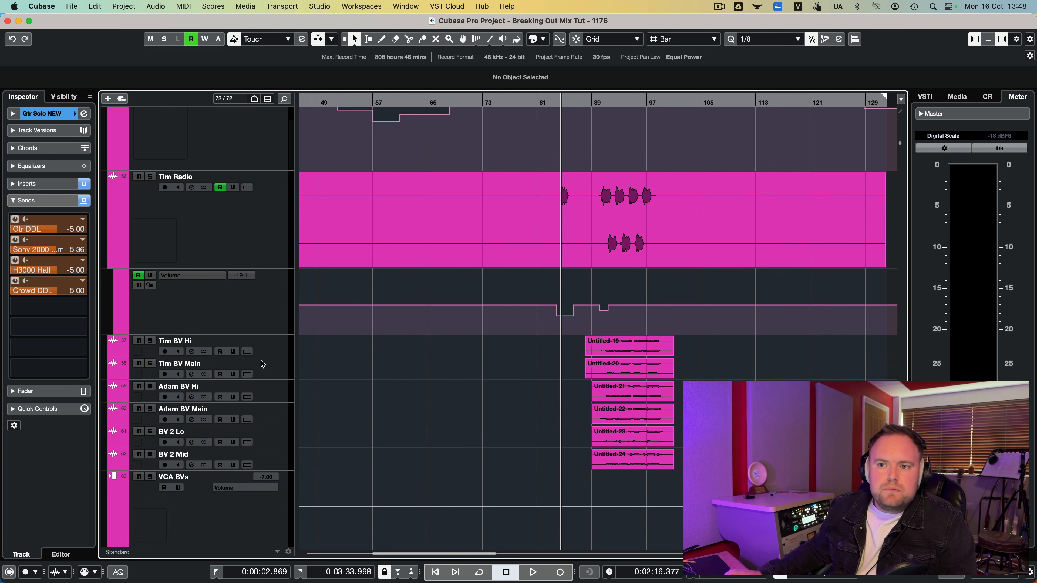
- Open the Repeater and Virtual Tape Machines inserts of the Slap DDL effect channel to examine their settings
{"action": "scroll", "coordinate": [598, 450], "scroll_direction": "down", "scroll_amount": 2}
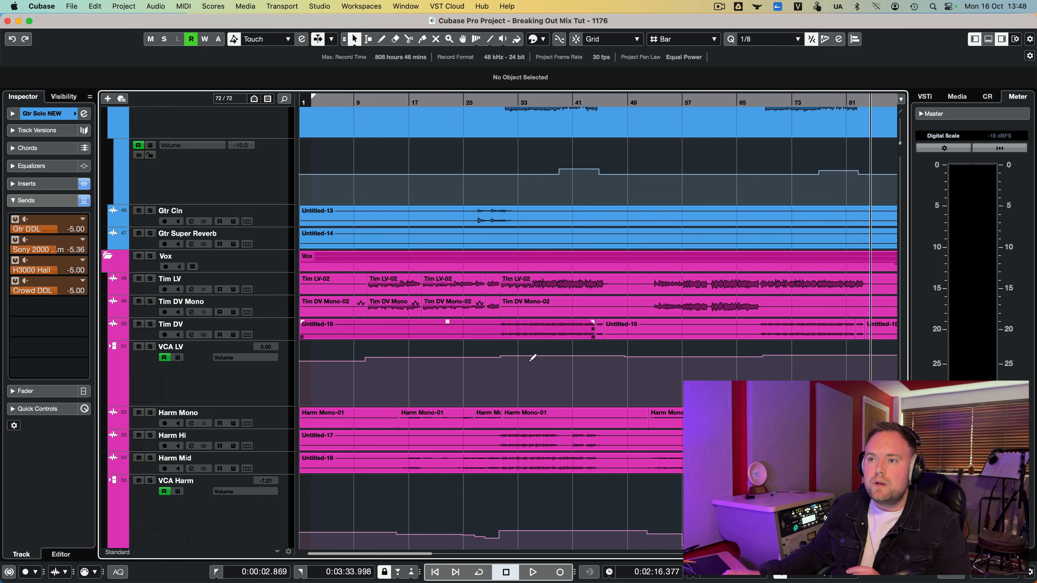
{"action": "scroll", "coordinate": [460, 304], "scroll_direction": "up", "scroll_amount": 15}
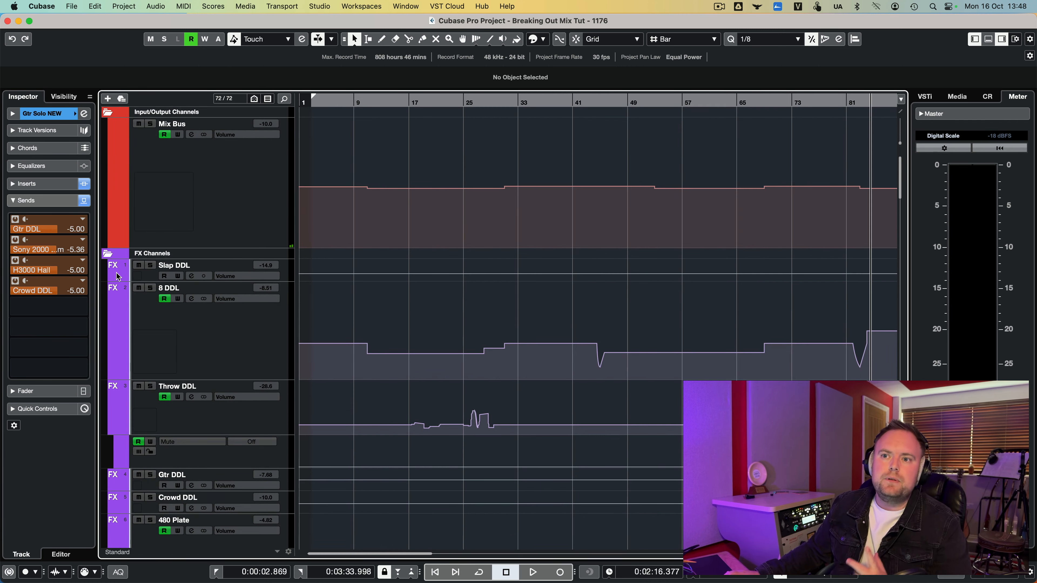
{"action": "left_click", "coordinate": [143, 279]}
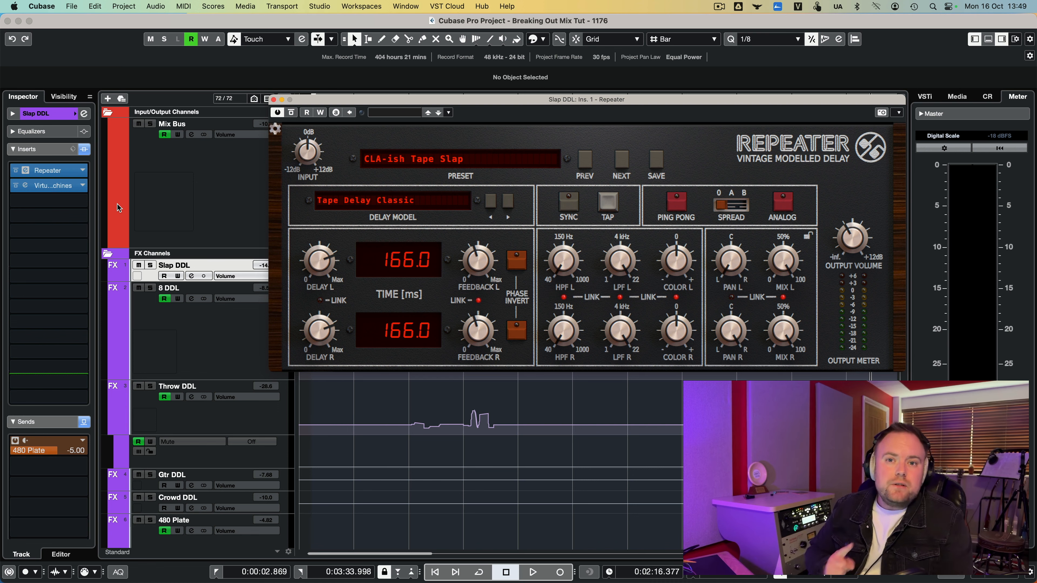
{"action": "left_click", "coordinate": [57, 188]}
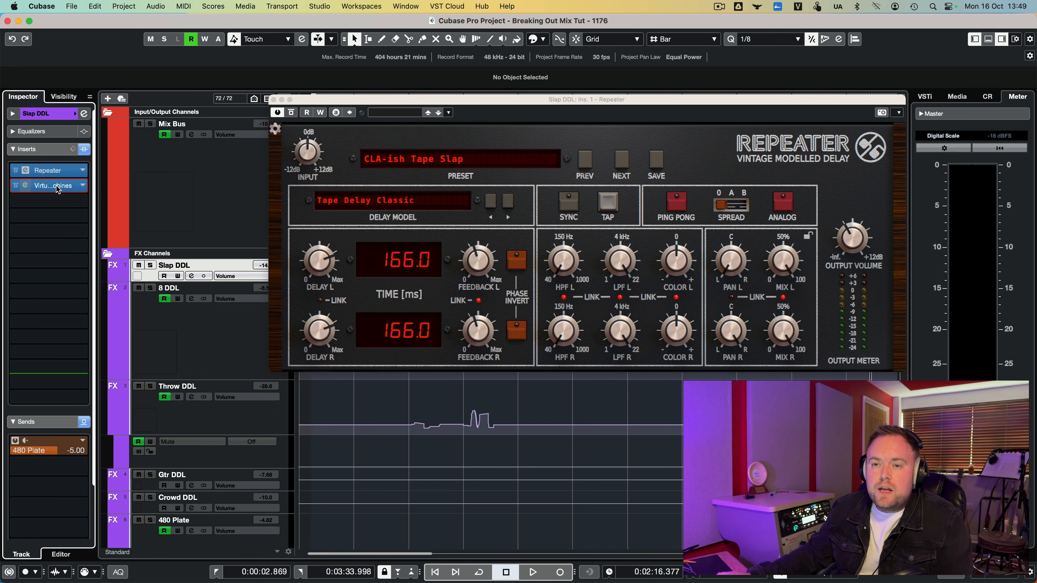
{"action": "left_click_drag", "start_coordinate": [651, 403], "coordinate": [688, 189]}
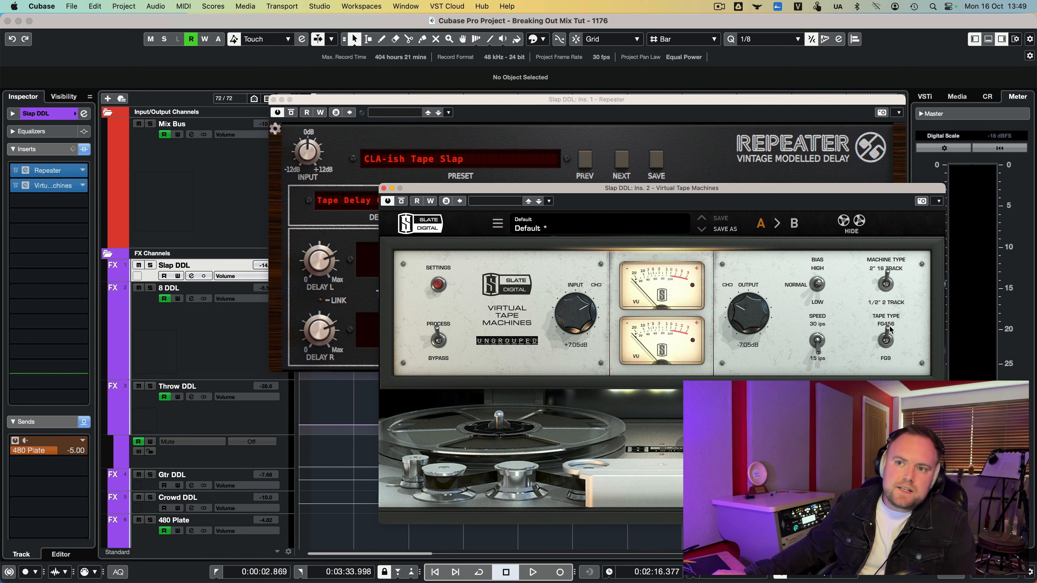
- Close the plug-in windows and audition the Slap DDL channel soloed together with the vocal tracks
{"action": "left_click", "coordinate": [150, 265]}
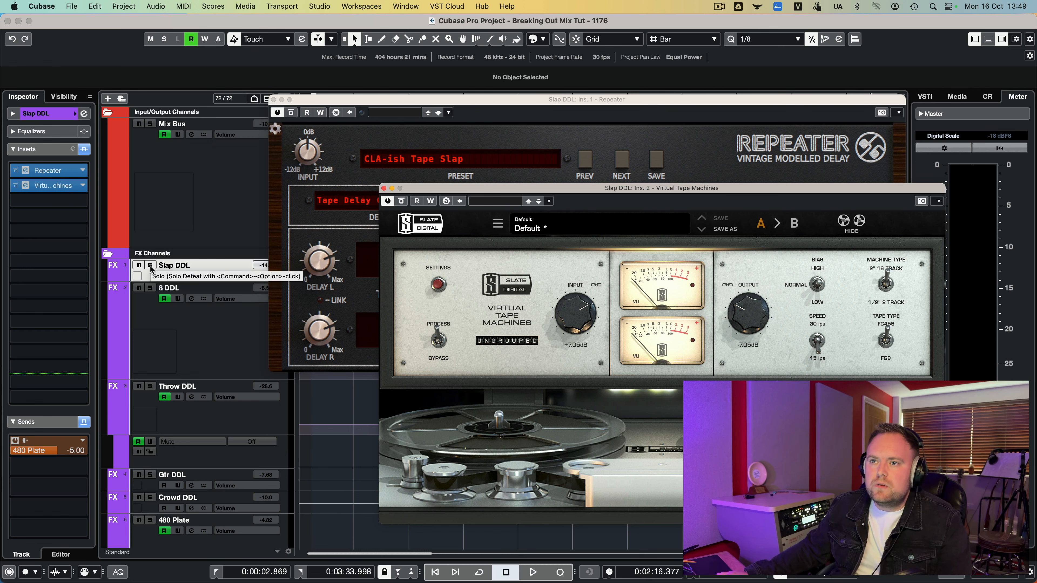
{"action": "left_click", "coordinate": [384, 188]}
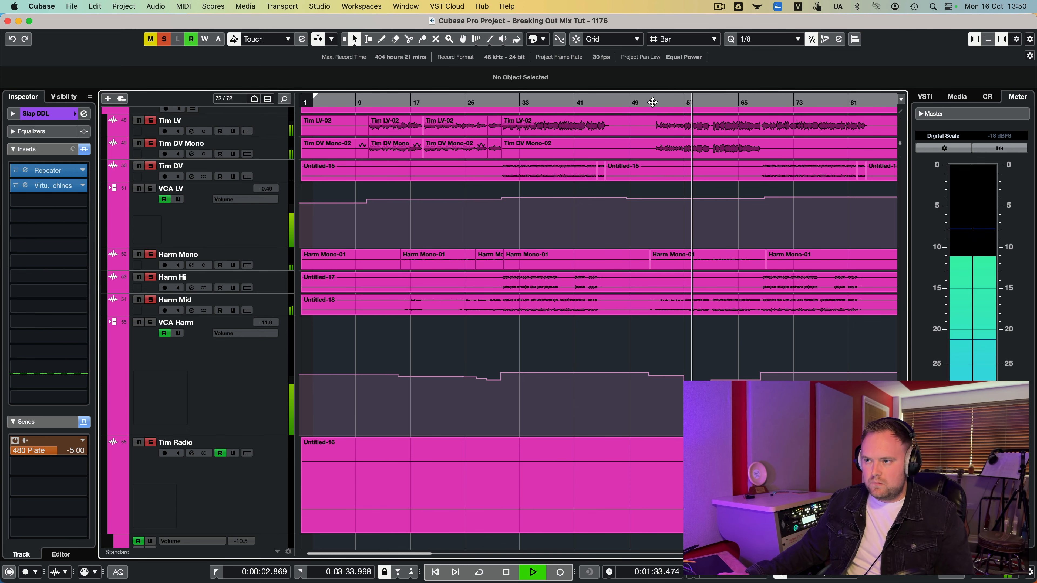
{"action": "scroll", "coordinate": [592, 255], "scroll_direction": "down", "scroll_amount": 3}
{"action": "scroll", "coordinate": [591, 256], "scroll_direction": "down", "scroll_amount": 3}
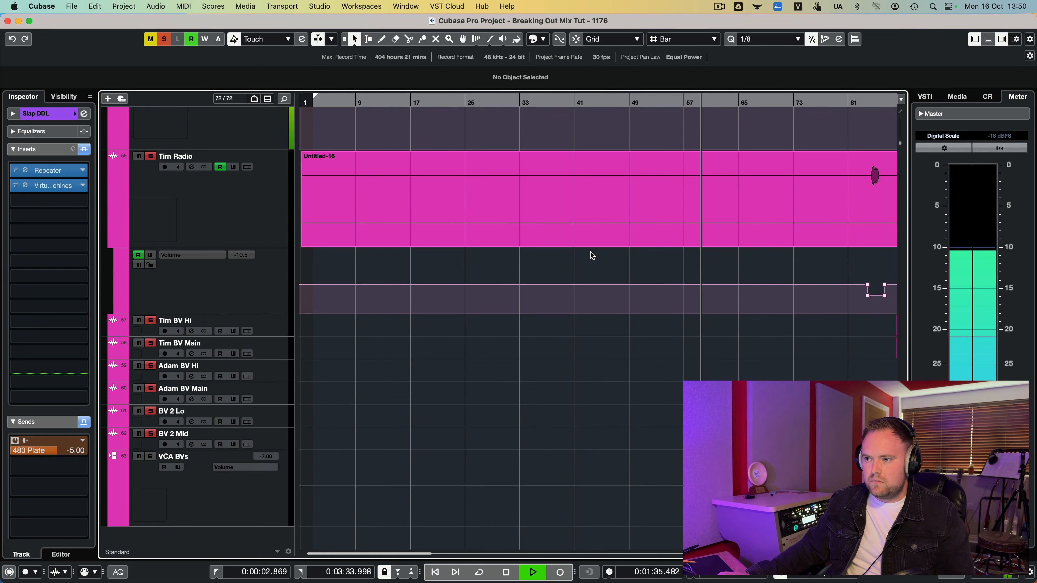
{"action": "scroll", "coordinate": [591, 256], "scroll_direction": "up", "scroll_amount": 12}
{"action": "key", "text": "space"}
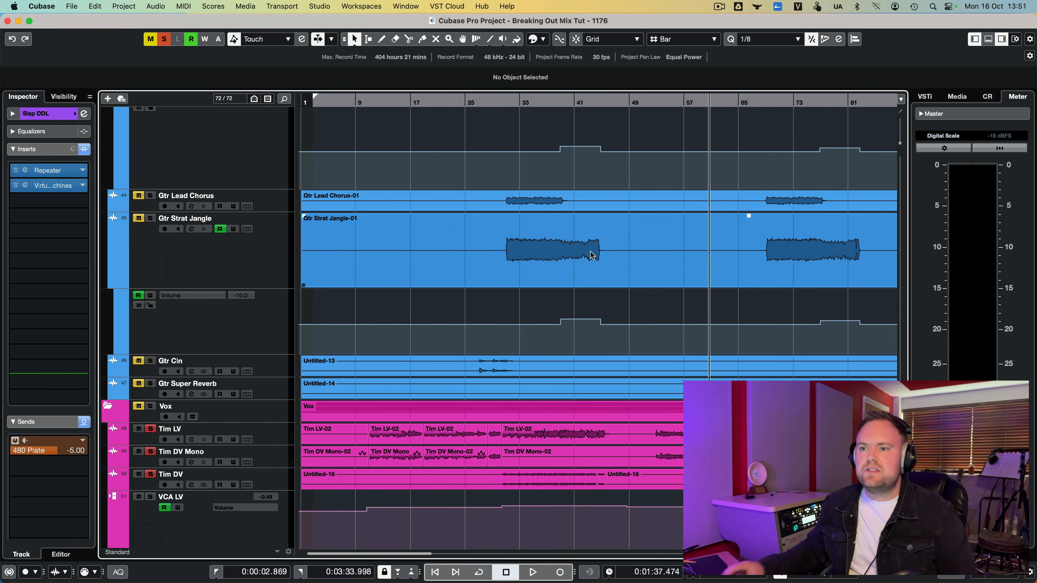
- Deactivate all solos in the project after returning to the FX channels
{"action": "scroll", "coordinate": [456, 224], "scroll_direction": "up", "scroll_amount": 6}
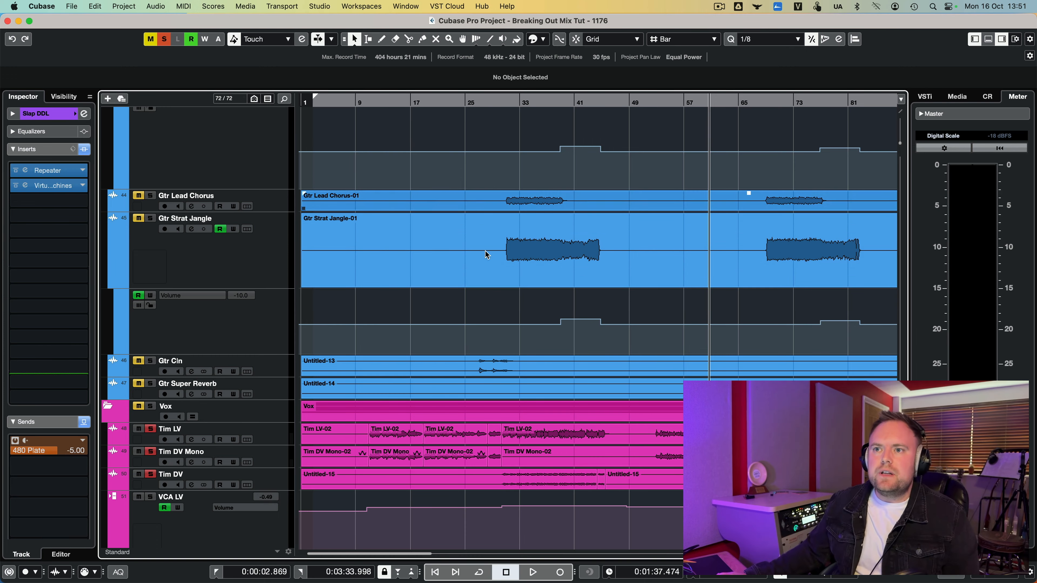
{"action": "scroll", "coordinate": [488, 252], "scroll_direction": "up", "scroll_amount": 20}
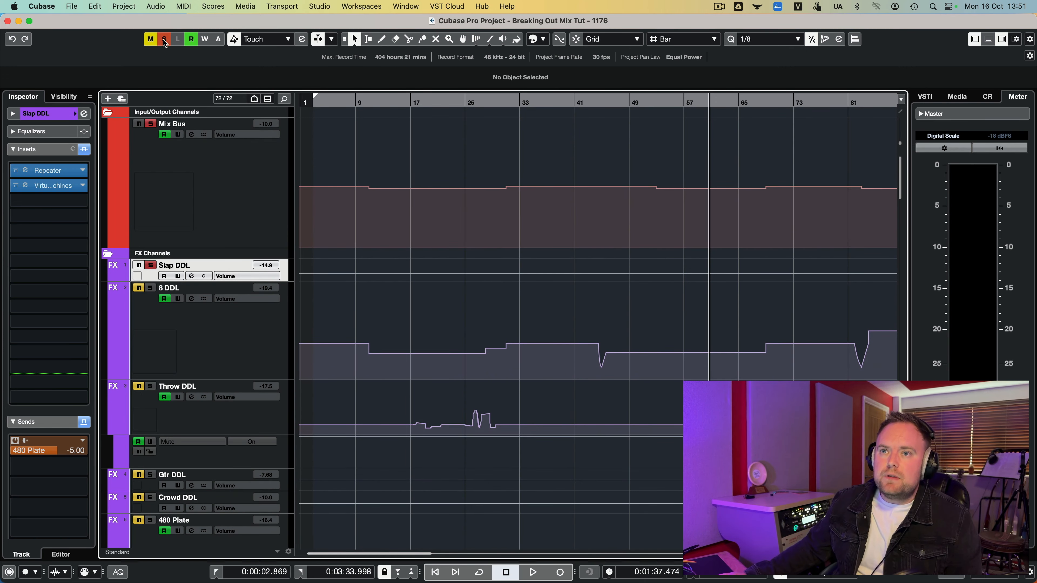
{"action": "left_click", "coordinate": [164, 39]}
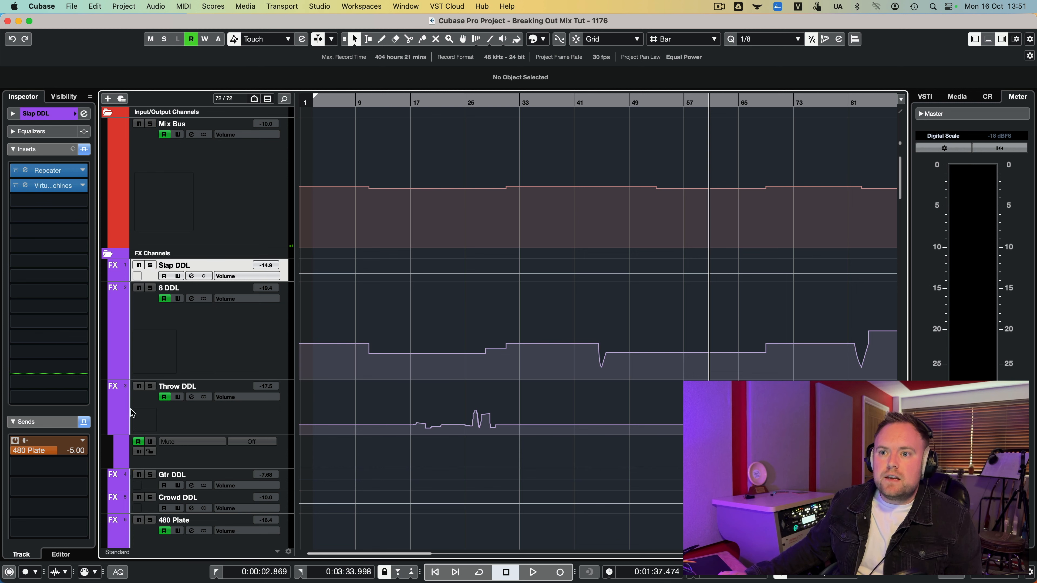
- Open the Repeater insert on the 8 DDL channel to examine its delay settings and close it again
{"action": "left_click", "coordinate": [193, 349]}
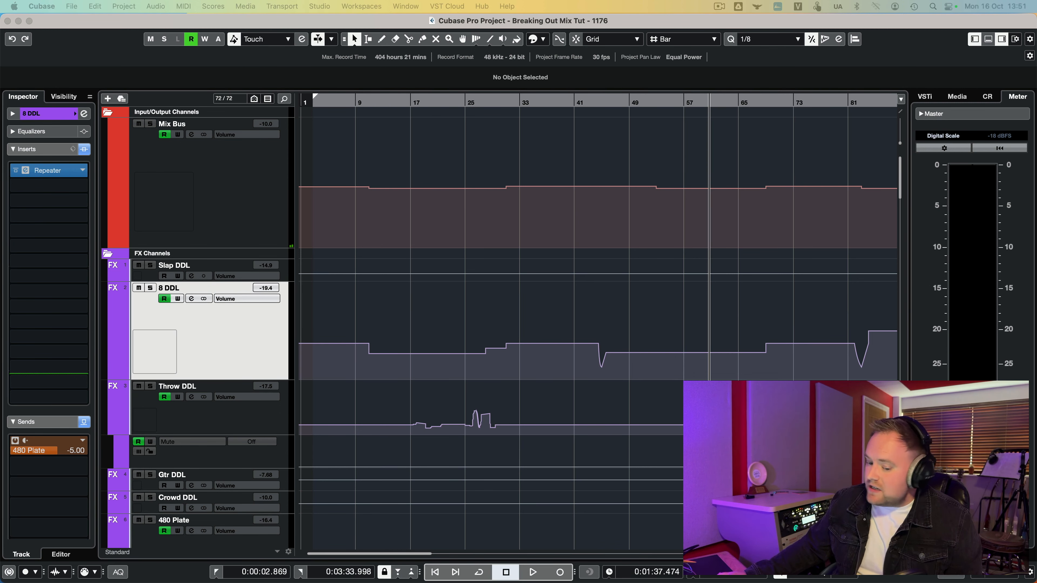
{"action": "left_click", "coordinate": [48, 171]}
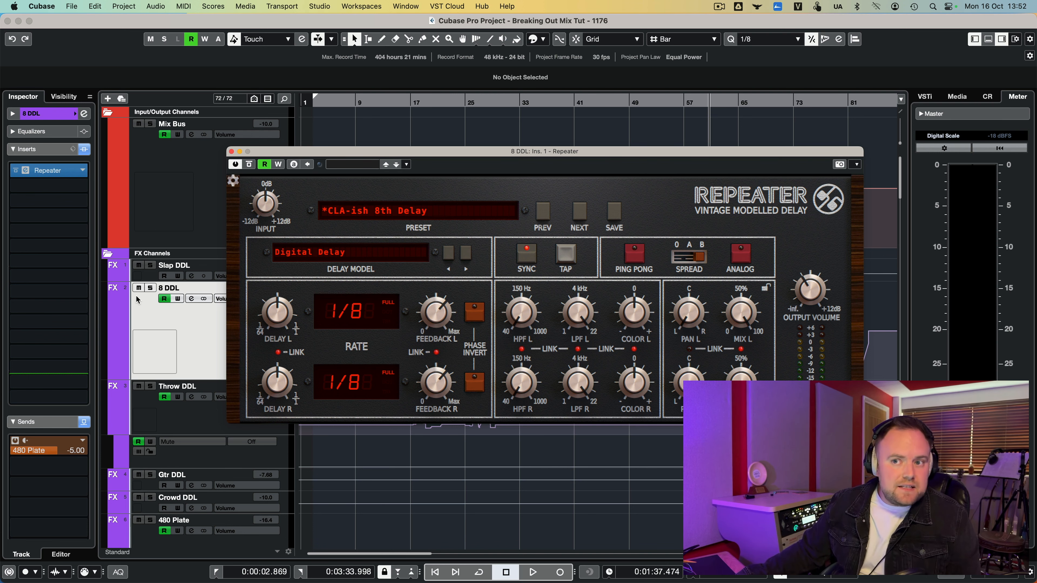
{"action": "left_click", "coordinate": [231, 152]}
- Solo the 8 DDL channel and audition it with the soloed vocal tracks
{"action": "left_click", "coordinate": [150, 288]}
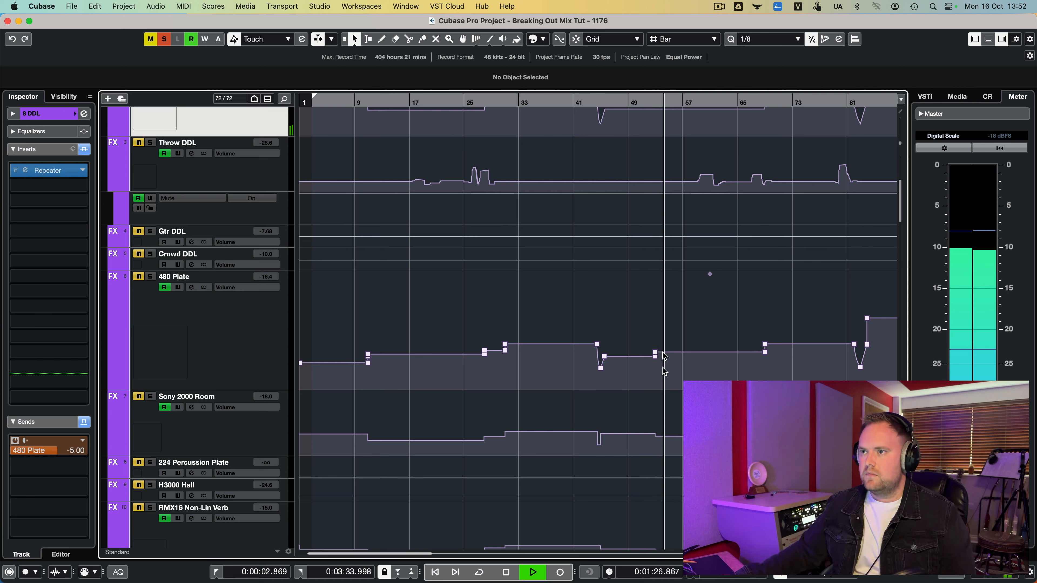
{"action": "scroll", "coordinate": [702, 318], "scroll_direction": "up", "scroll_amount": 5}
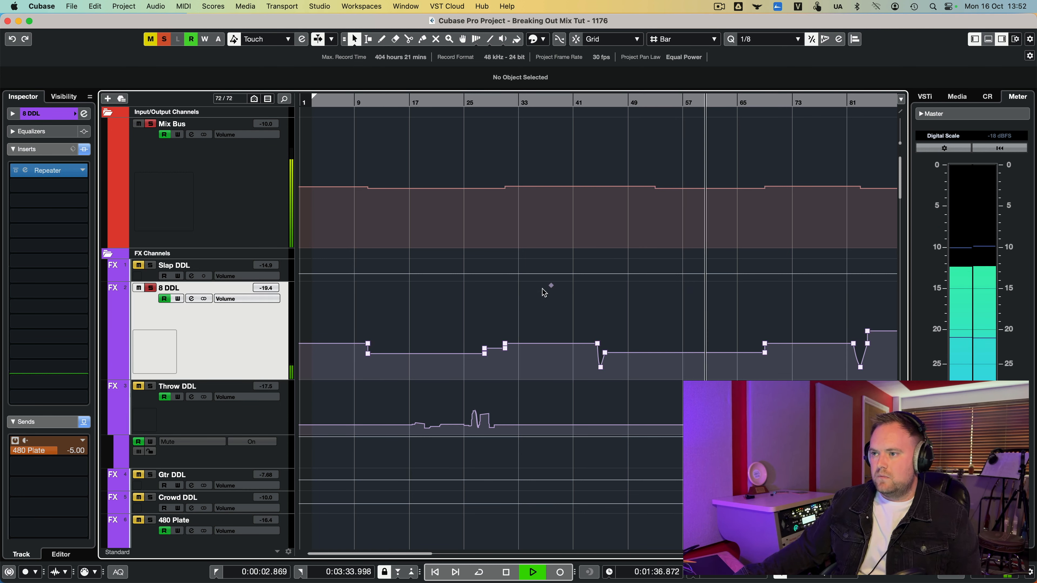
{"action": "key", "text": "space"}
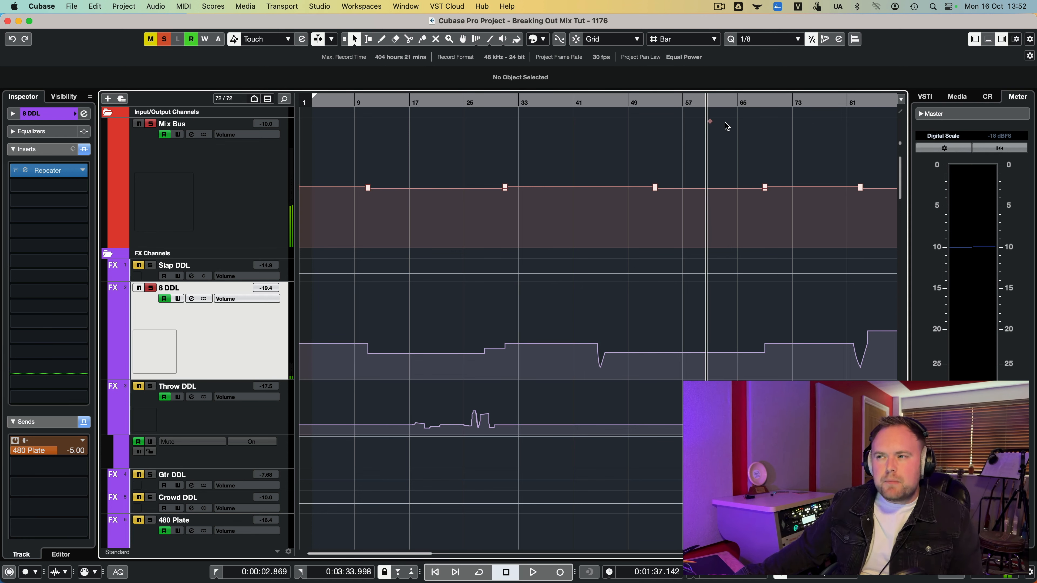
- Play the soloed 8 DDL delay and vocals from just after bar 65, and clear all solos once playback is stopped
{"action": "left_click", "coordinate": [761, 104]}
{"action": "key", "text": "space"}
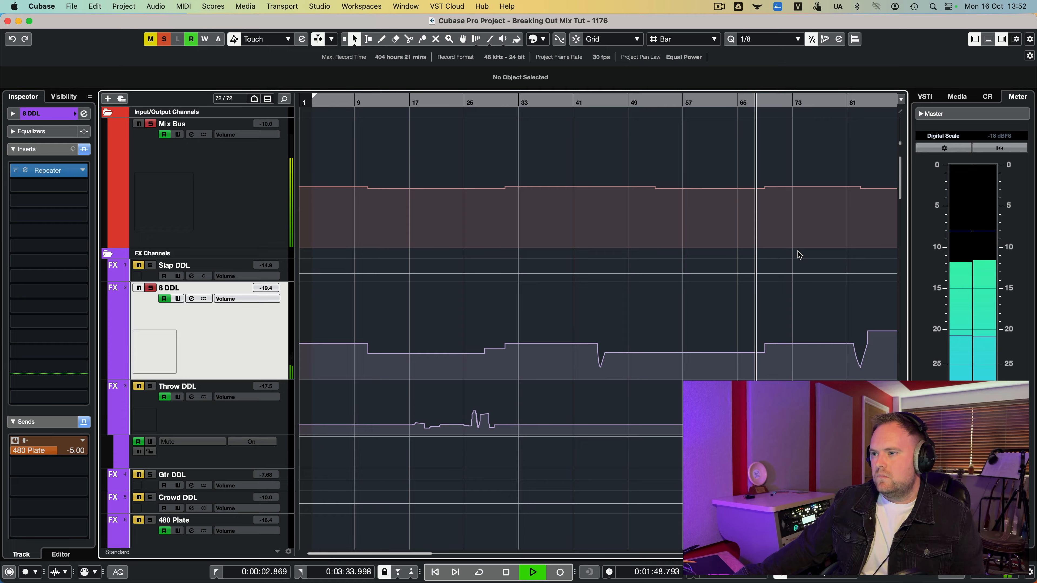
{"action": "scroll", "coordinate": [735, 360], "scroll_direction": "down", "scroll_amount": 10}
{"action": "scroll", "coordinate": [735, 359], "scroll_direction": "down", "scroll_amount": 15}
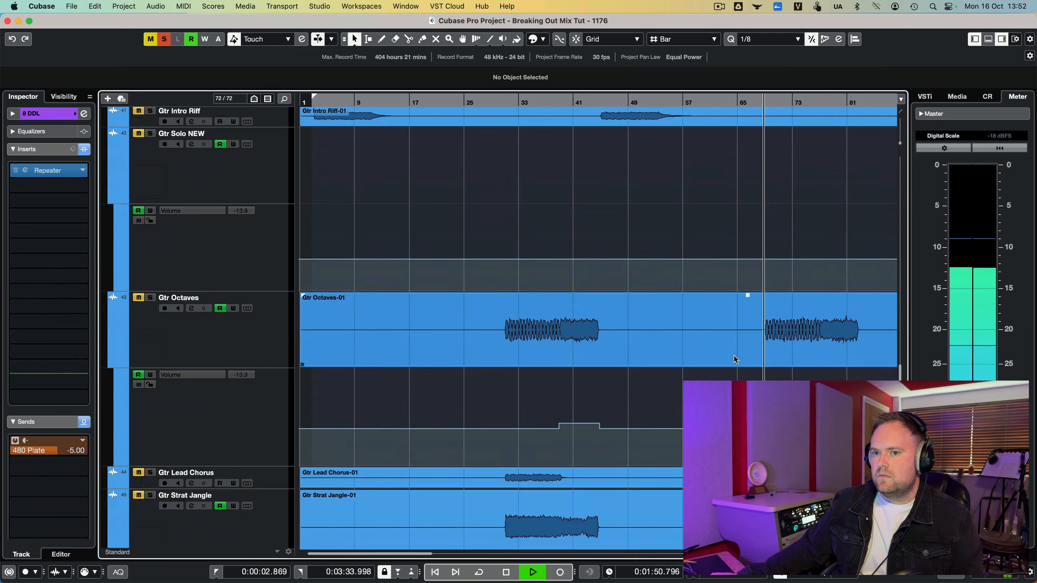
{"action": "scroll", "coordinate": [734, 360], "scroll_direction": "up", "scroll_amount": 10}
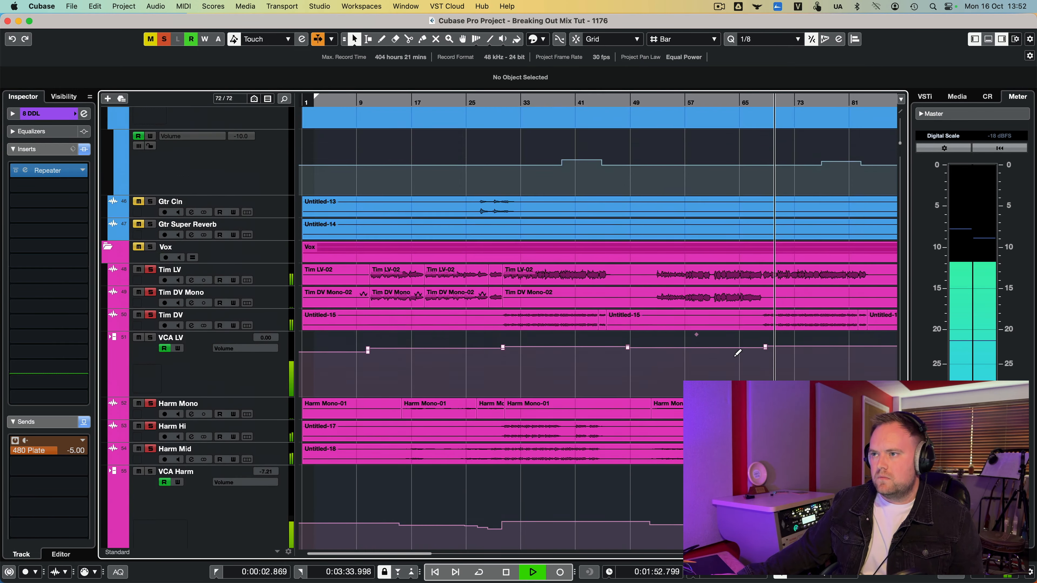
{"action": "scroll", "coordinate": [735, 359], "scroll_direction": "up", "scroll_amount": 3}
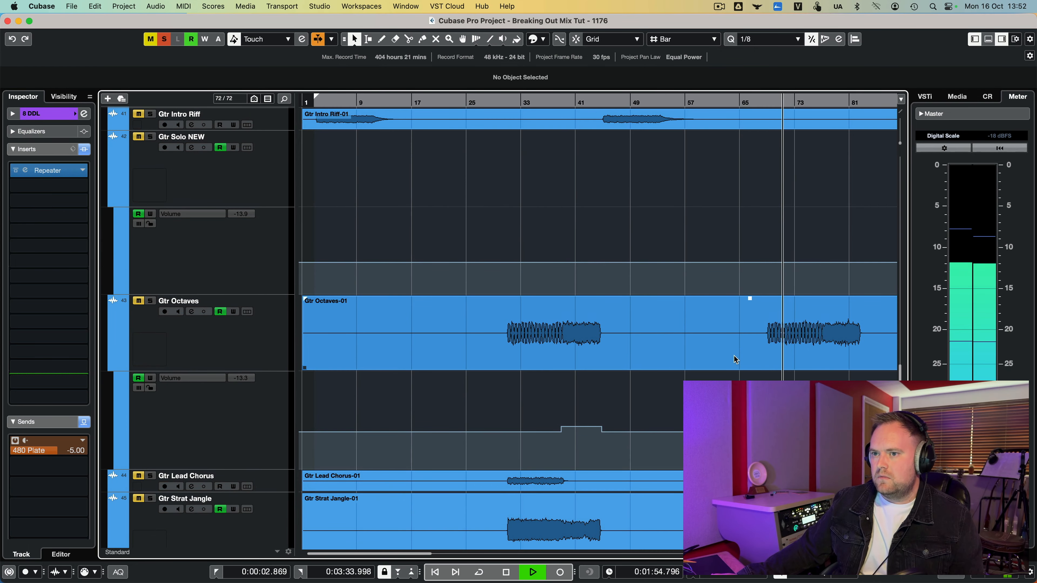
{"action": "scroll", "coordinate": [667, 331], "scroll_direction": "down", "scroll_amount": 8}
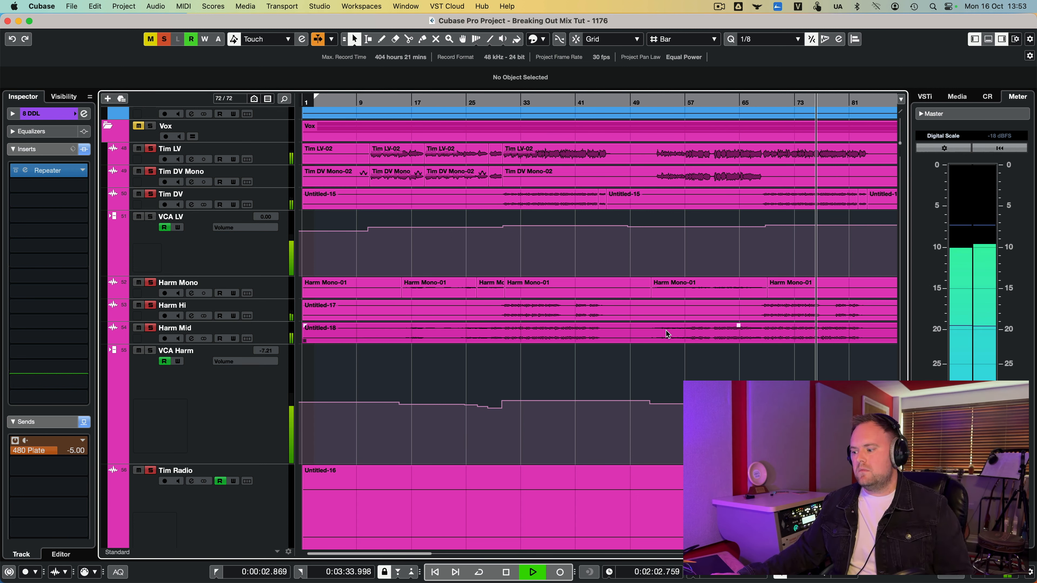
{"action": "key", "text": "space"}
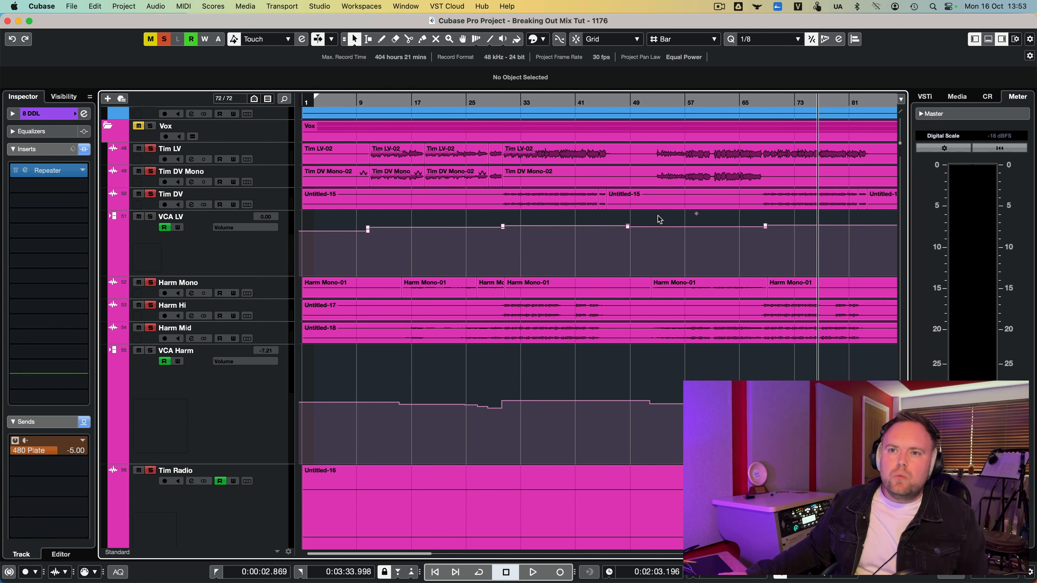
{"action": "left_click", "coordinate": [165, 39]}
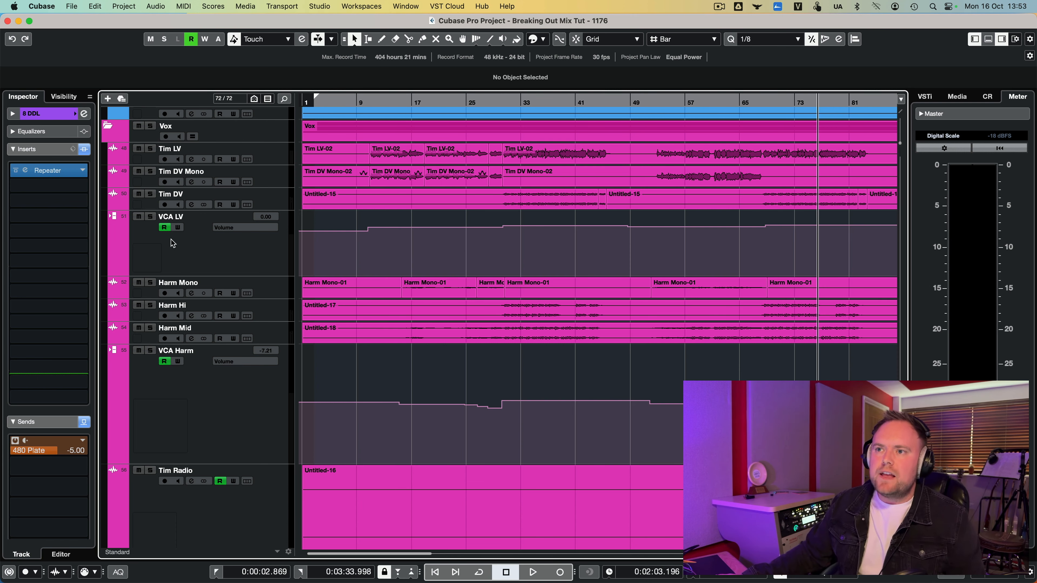
- Select the Throw DDL effect channel and open its Repeater insert to examine the delay settings
{"action": "scroll", "coordinate": [388, 283], "scroll_direction": "up", "scroll_amount": 15}
{"action": "scroll", "coordinate": [387, 283], "scroll_direction": "down", "scroll_amount": 10}
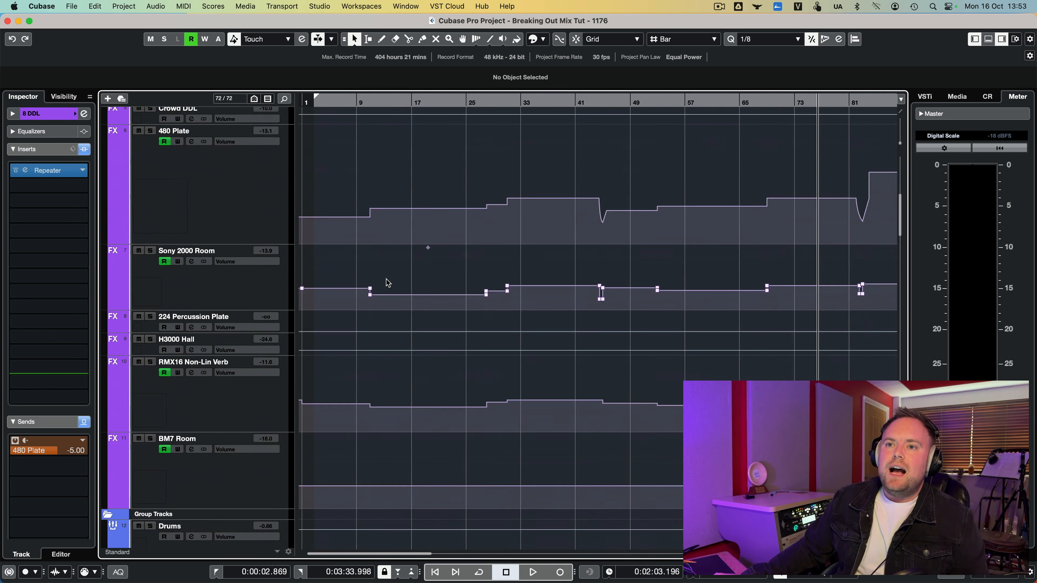
{"action": "scroll", "coordinate": [425, 250], "scroll_direction": "up", "scroll_amount": 7}
{"action": "left_click", "coordinate": [184, 303]}
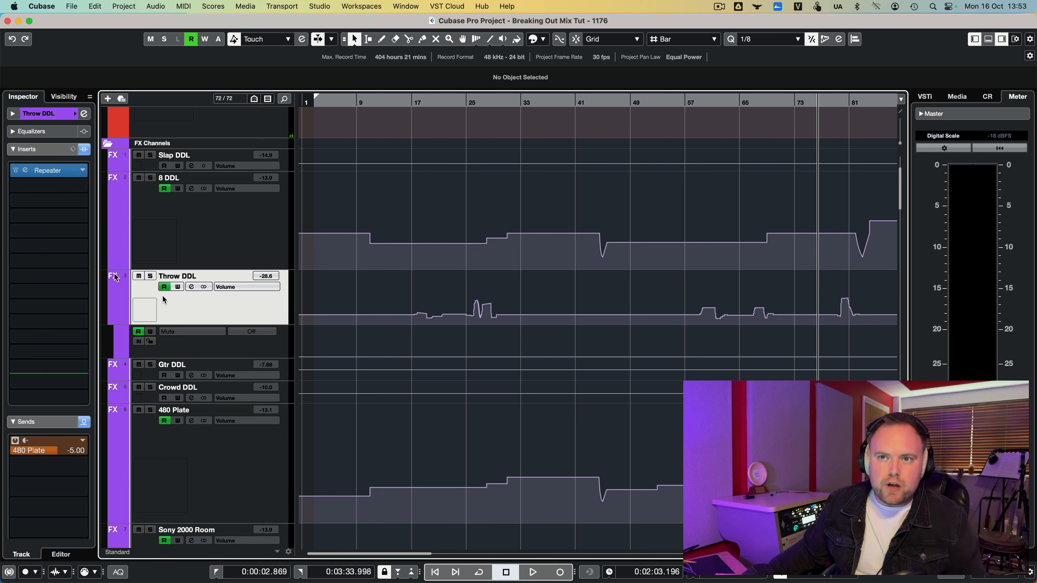
{"action": "left_click", "coordinate": [48, 173]}
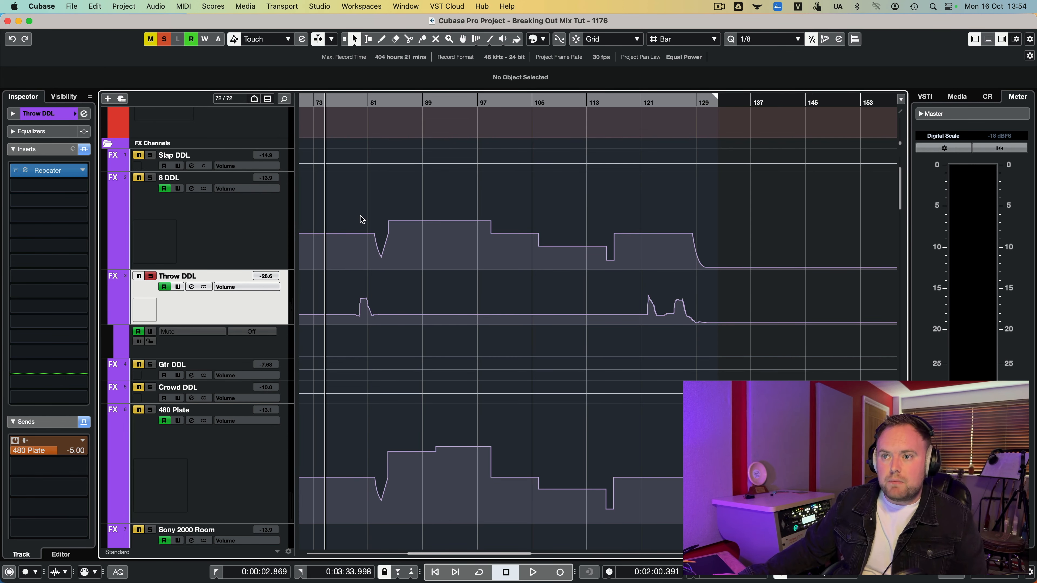
- Audition the Throw DDL with Slap DDL and 8 DDL also soloed and 480 Plate unsoloed, and clear all solos
{"action": "key", "text": "space"}
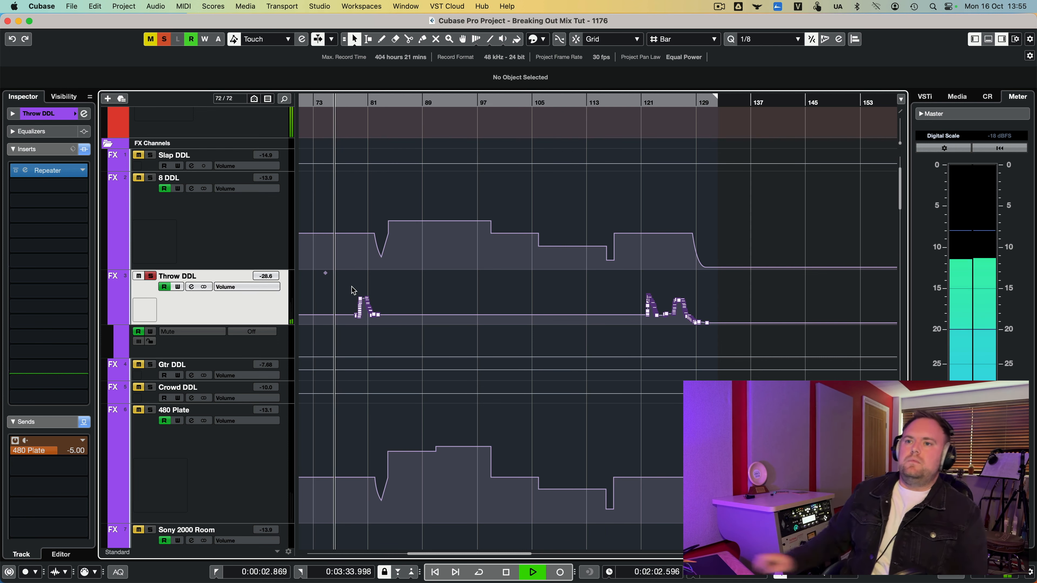
{"action": "left_click", "coordinate": [150, 155]}
{"action": "left_click", "coordinate": [151, 178]}
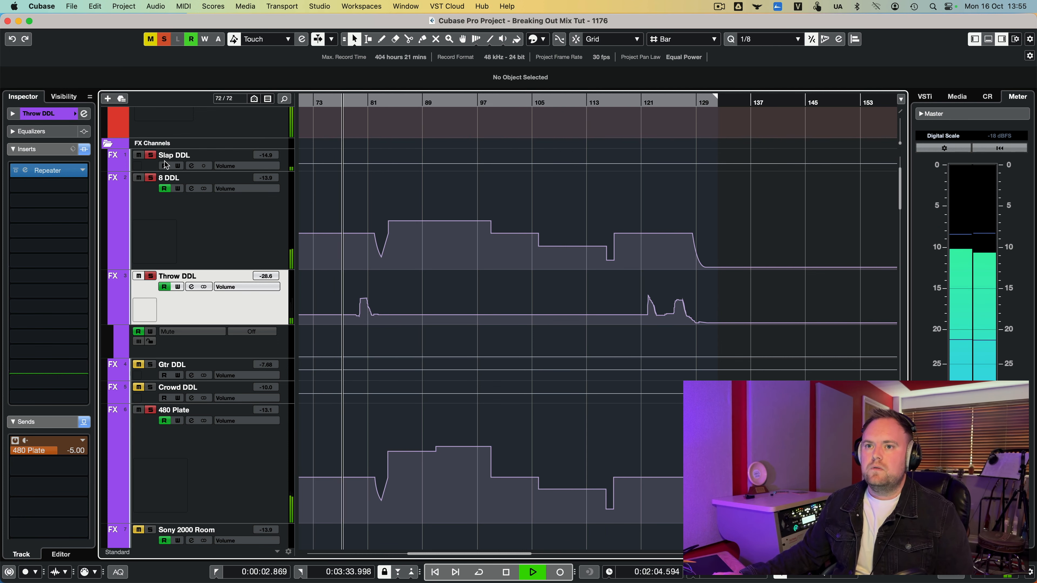
{"action": "left_click", "coordinate": [153, 412]}
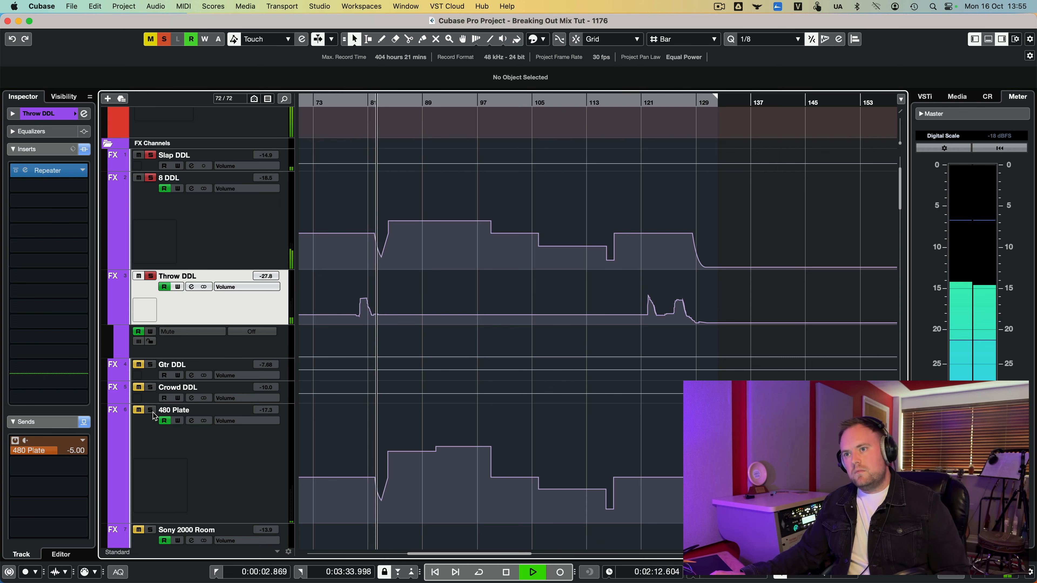
{"action": "key", "text": "space"}
{"action": "left_click", "coordinate": [165, 39]}
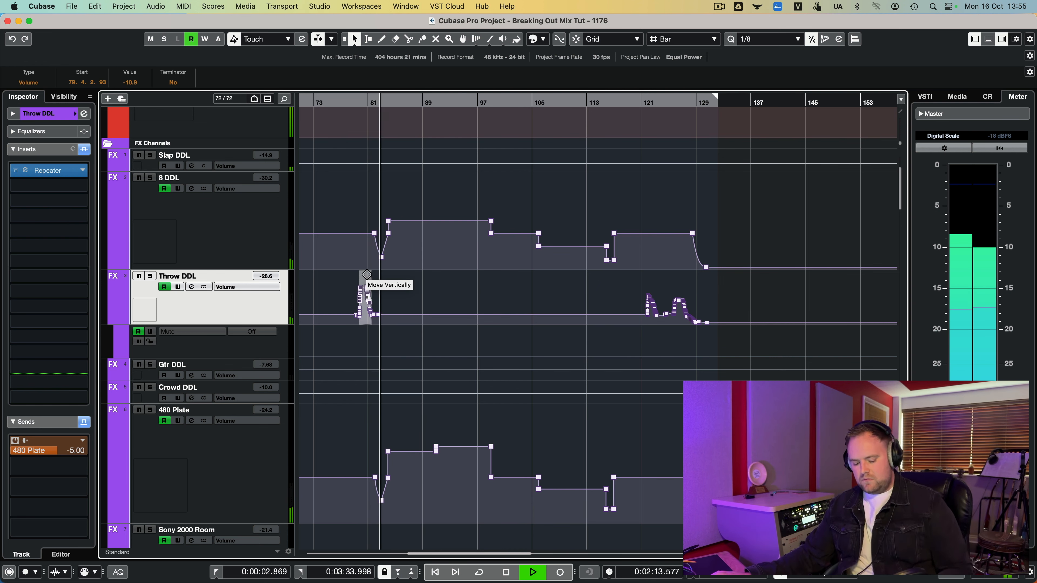
- Stop playback, lower the selected Throw DDL volume automation just before bar 81 to -17.8, and deselect it
{"action": "key", "text": "space"}
{"action": "left_click_drag", "start_coordinate": [367, 274], "coordinate": [369, 281]}
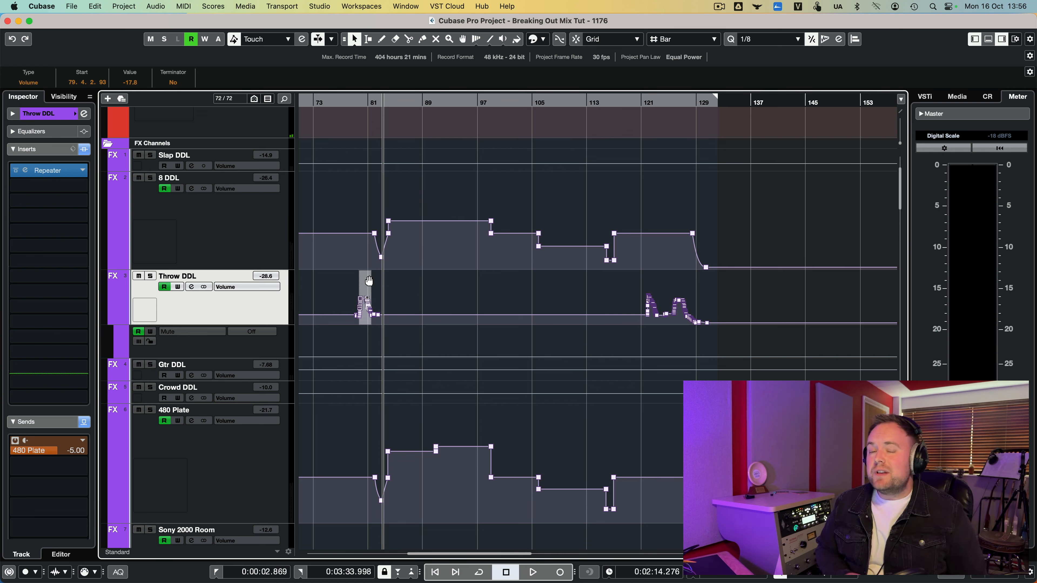
{"action": "left_click", "coordinate": [786, 364]}
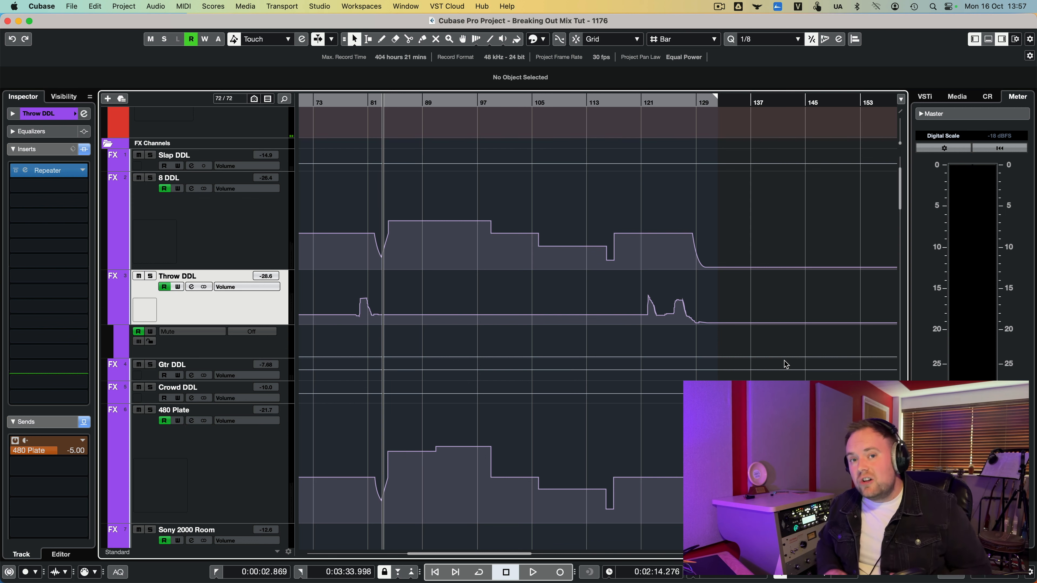
- Select the 480 Plate effect channel and open its VerbSuite Classics insert to examine the reverb settings
{"action": "left_click", "coordinate": [354, 441]}
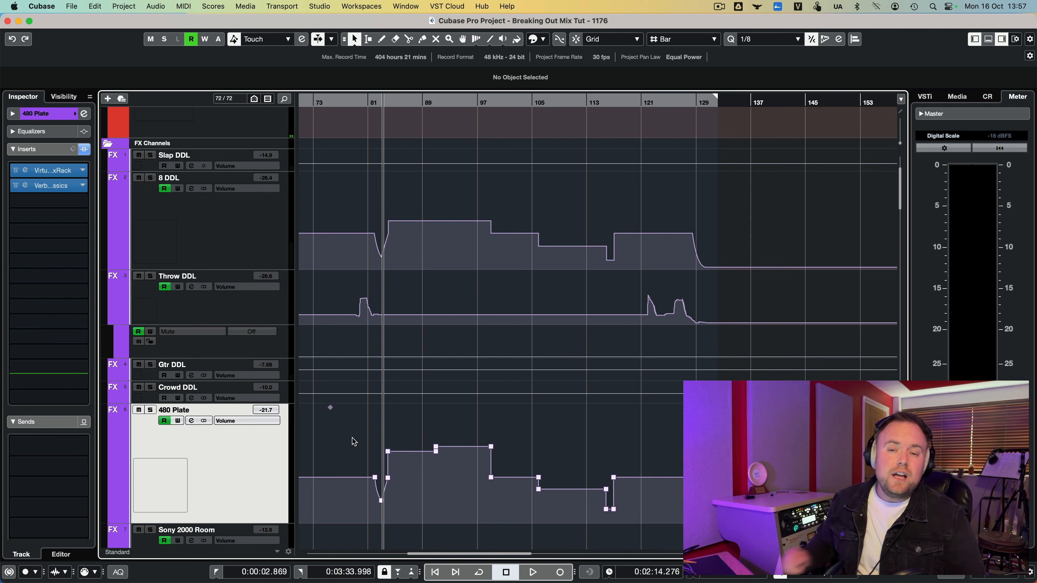
{"action": "left_click", "coordinate": [54, 186]}
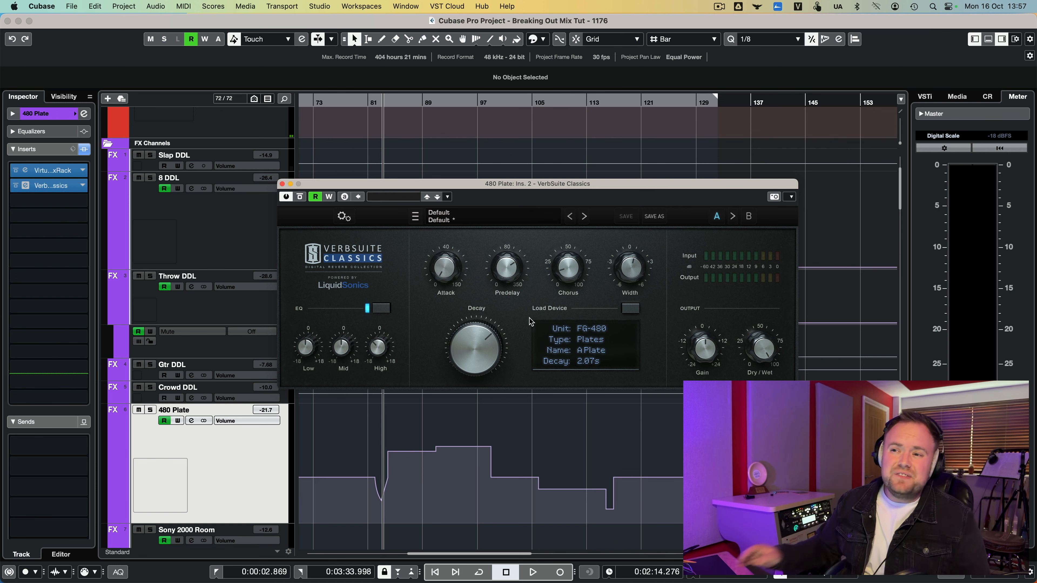
- Browse the VerbSuite Classics device list on the 480 Plate, including the FG-2016 reverb categories, and examine the predelay control
{"action": "left_click", "coordinate": [630, 311]}
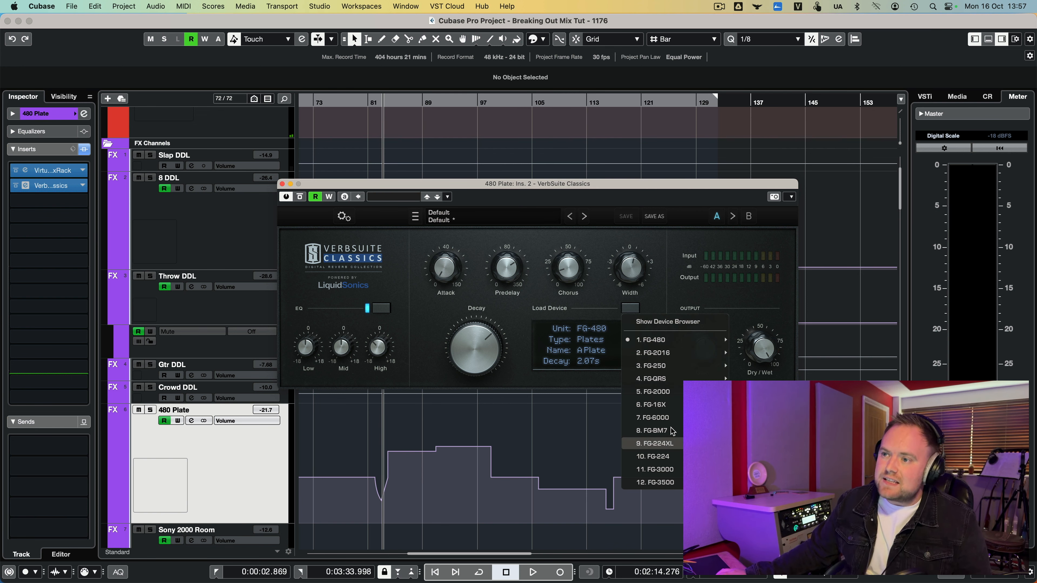
{"action": "mouse_move", "coordinate": [675, 350]}
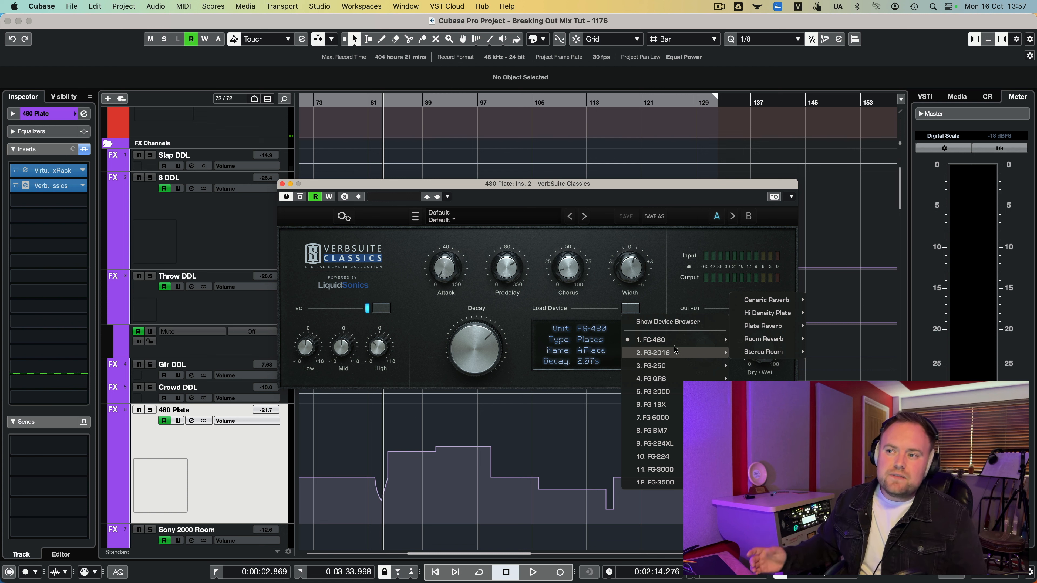
{"action": "left_click", "coordinate": [549, 197]}
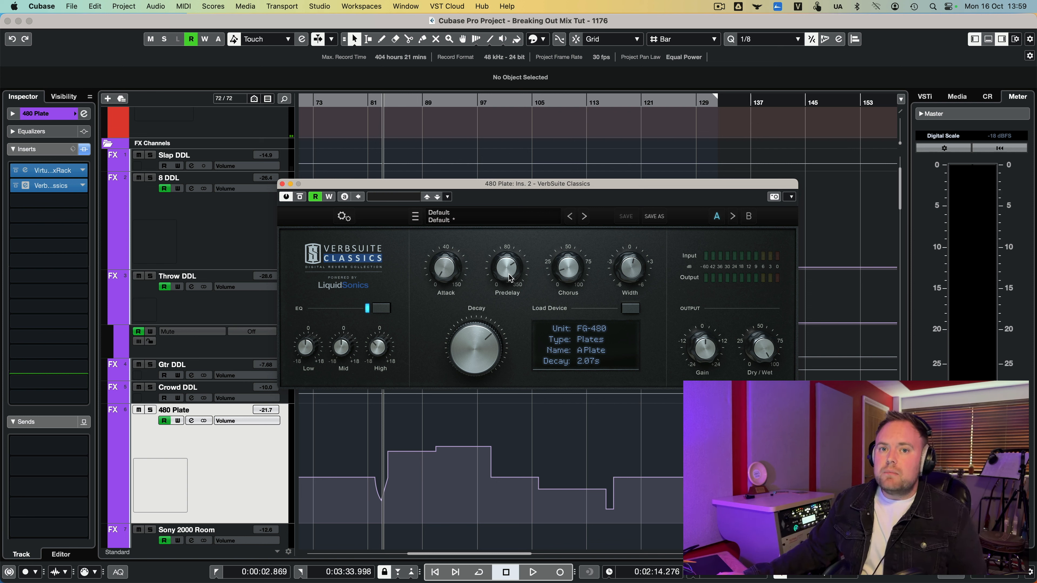
{"action": "mouse_move", "coordinate": [509, 273]}
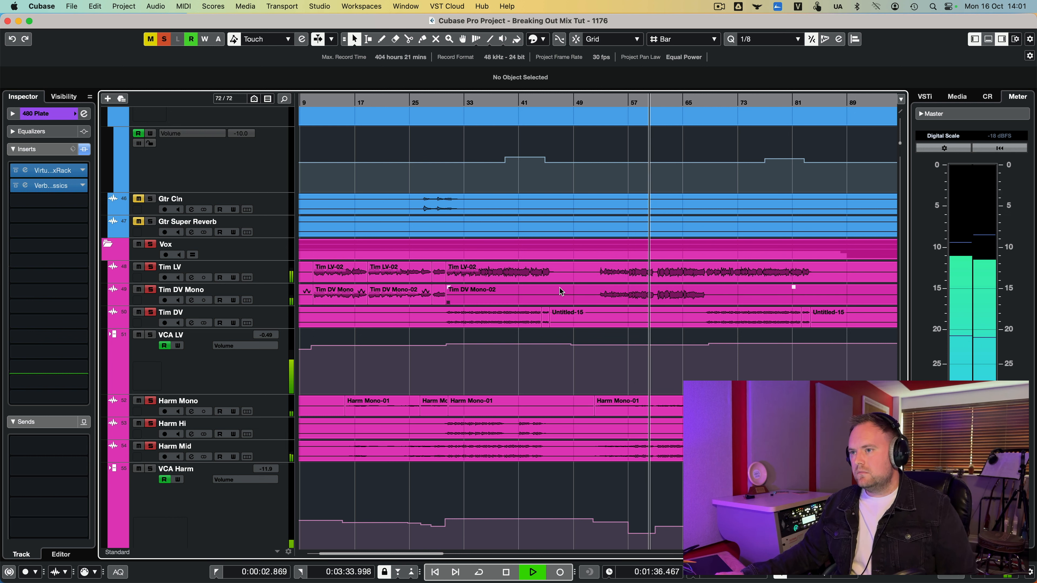
- Set the 480 Plate's predelay to 0.00 ms and audition the soloed vocals from about bar 53
{"action": "key", "text": "space"}
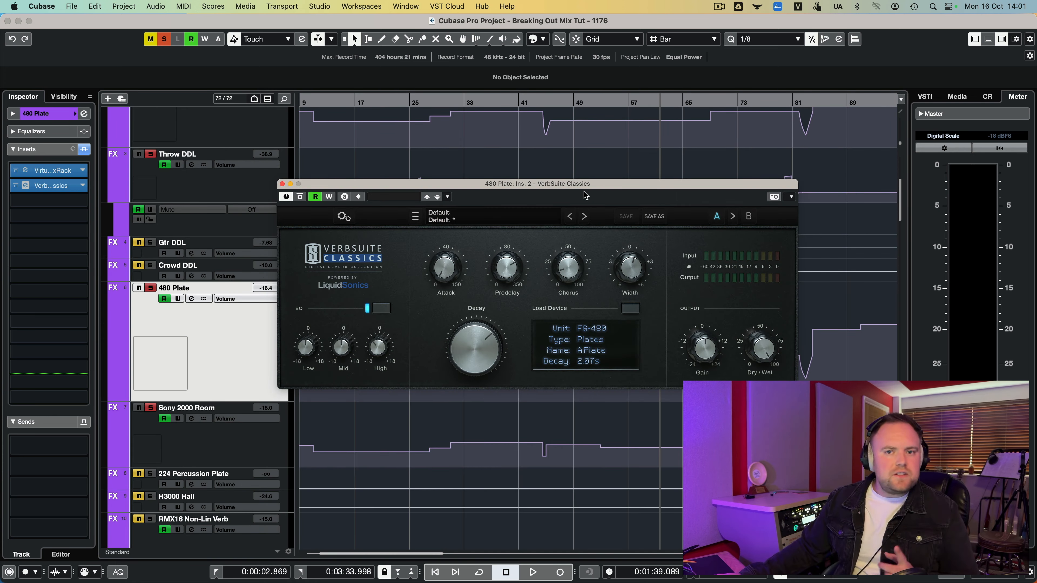
{"action": "mouse_move", "coordinate": [510, 270]}
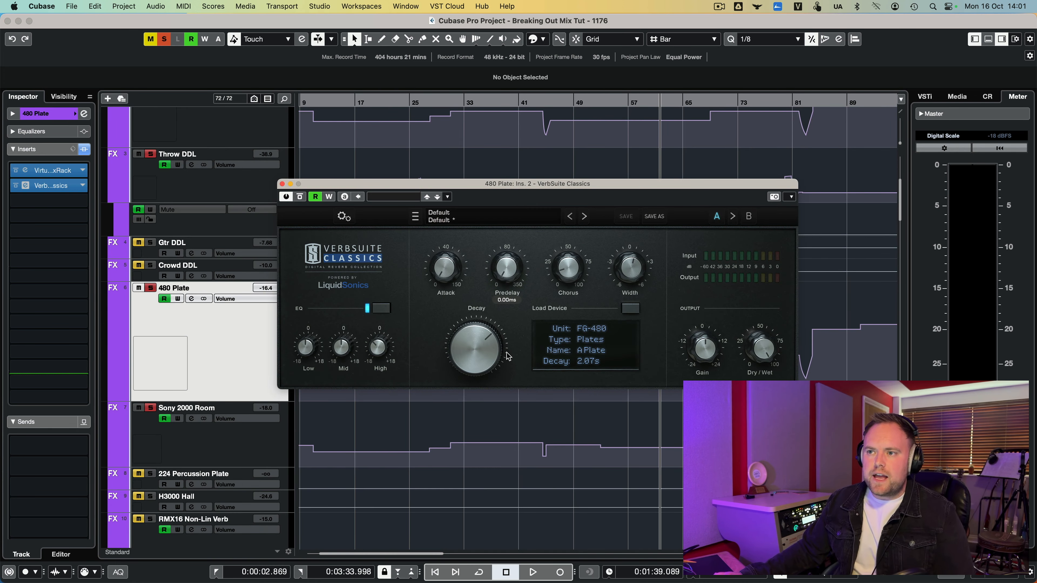
{"action": "left_click_drag", "start_coordinate": [609, 106], "coordinate": [602, 104]}
{"action": "key", "text": "space"}
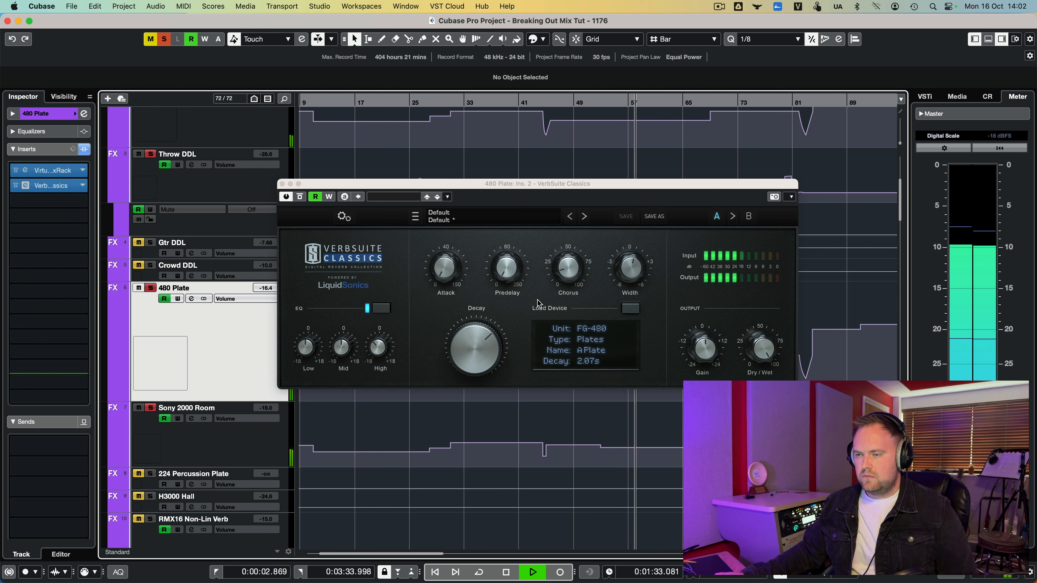
{"action": "key", "text": "space"}
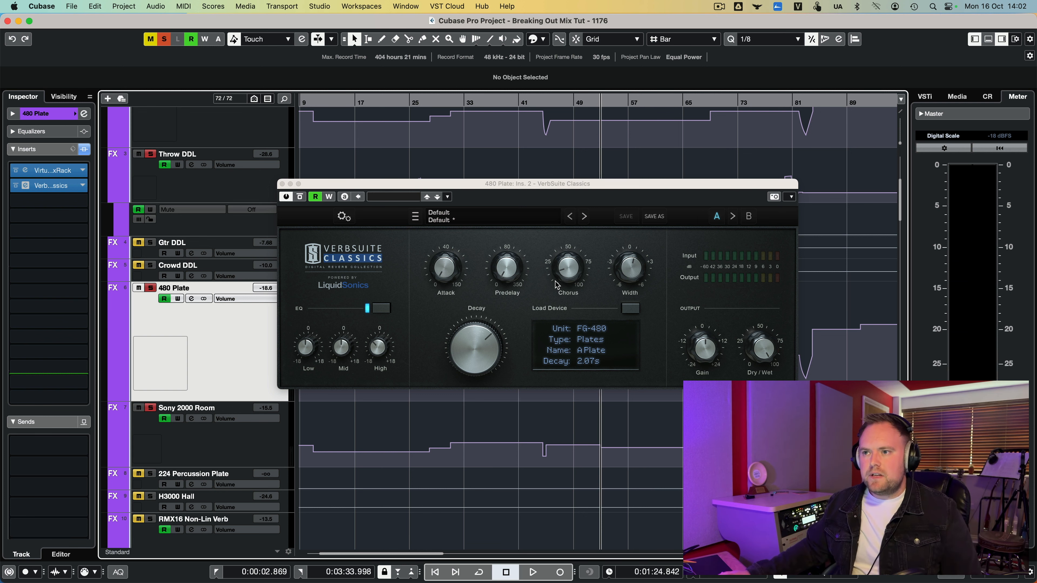
- Raise the 480 Plate's predelay and audition the vocals with it, clearing all solos at the end
{"action": "left_click_drag", "start_coordinate": [504, 270], "coordinate": [509, 195]}
{"action": "key", "text": "space"}
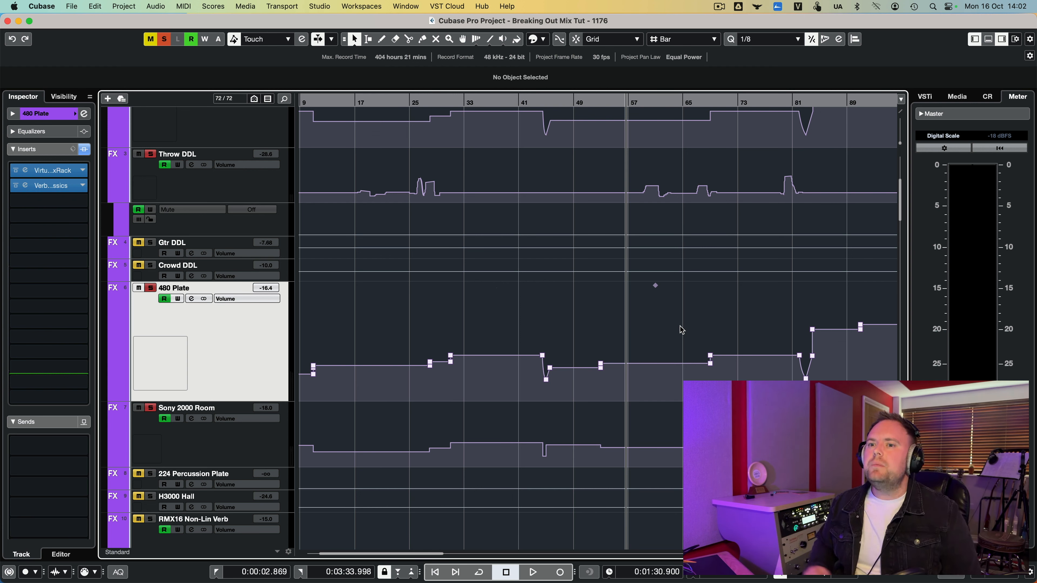
{"action": "left_click", "coordinate": [163, 40]}
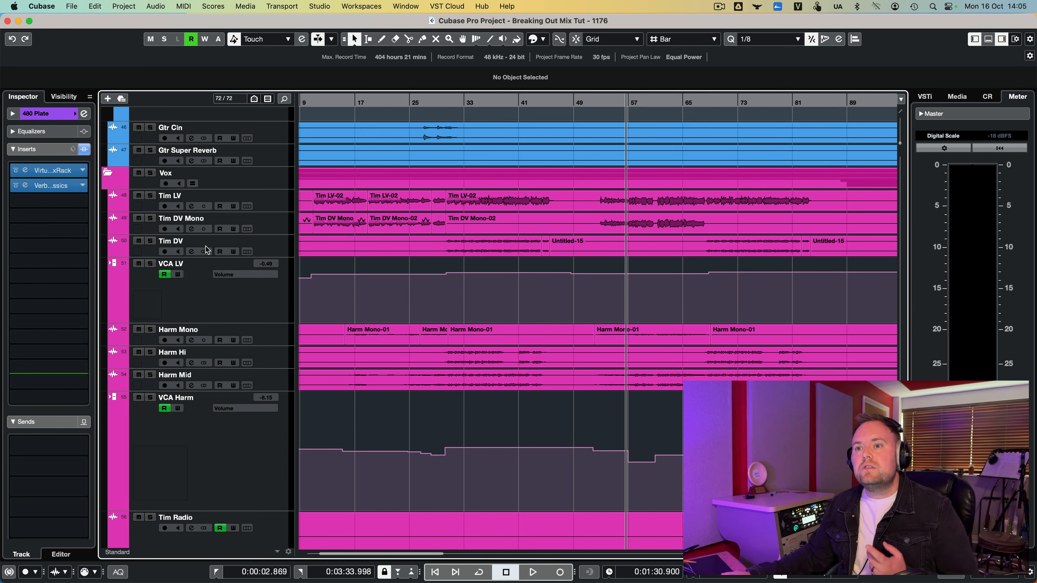
- Select the stereo double vocal (DV) track to show its sends and audition it soloed with the harmony and backing vocals
{"action": "left_click", "coordinate": [271, 248]}
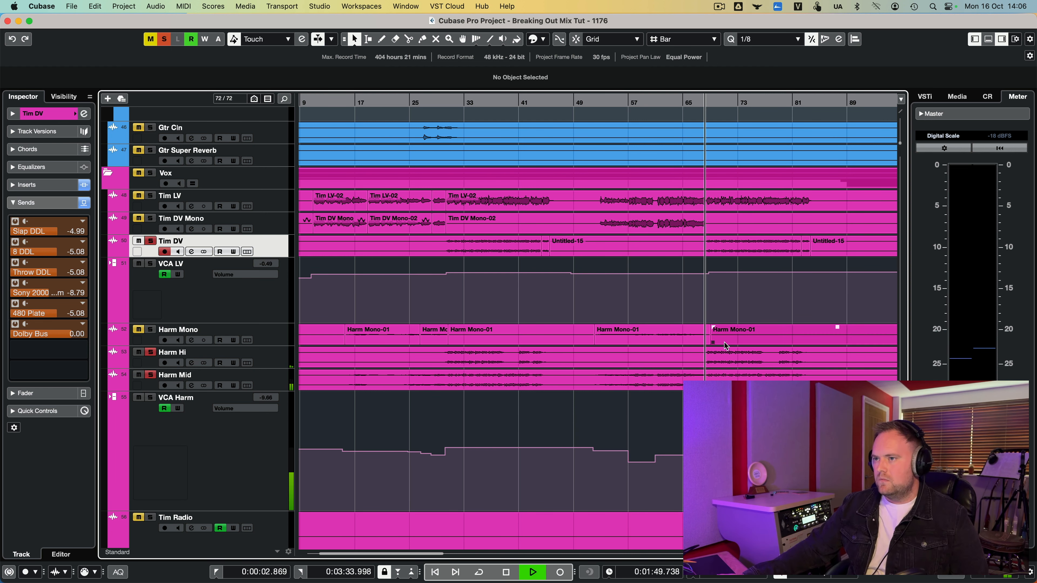
{"action": "key", "text": "space"}
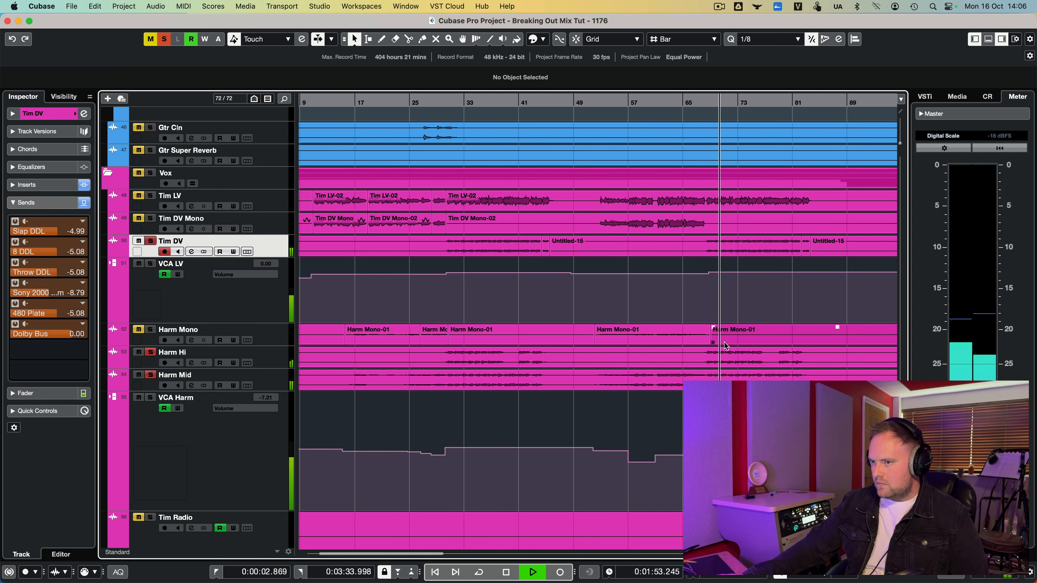
{"action": "scroll", "coordinate": [729, 433], "scroll_direction": "down", "scroll_amount": 10}
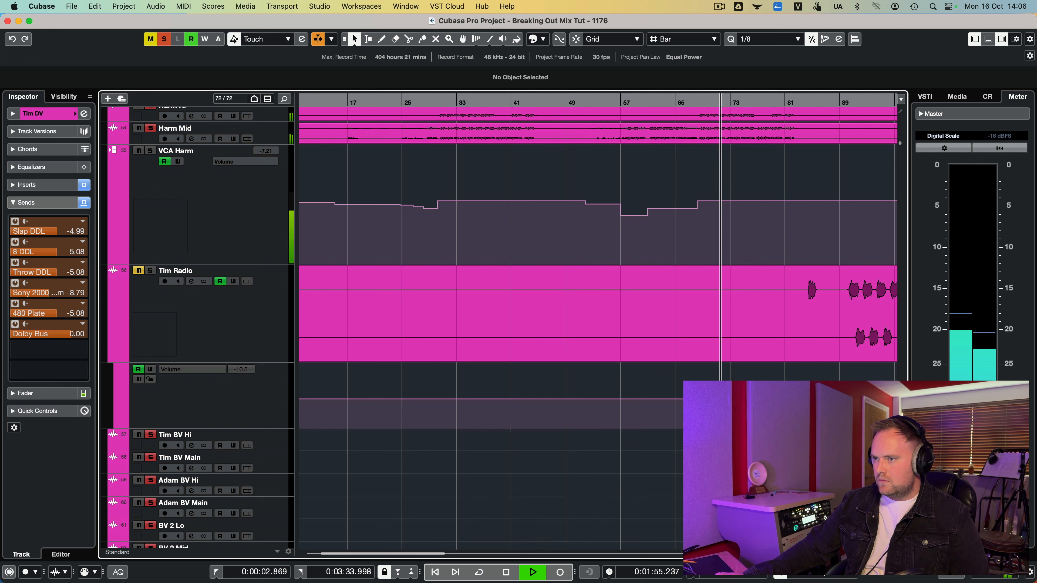
{"action": "key", "text": "space"}
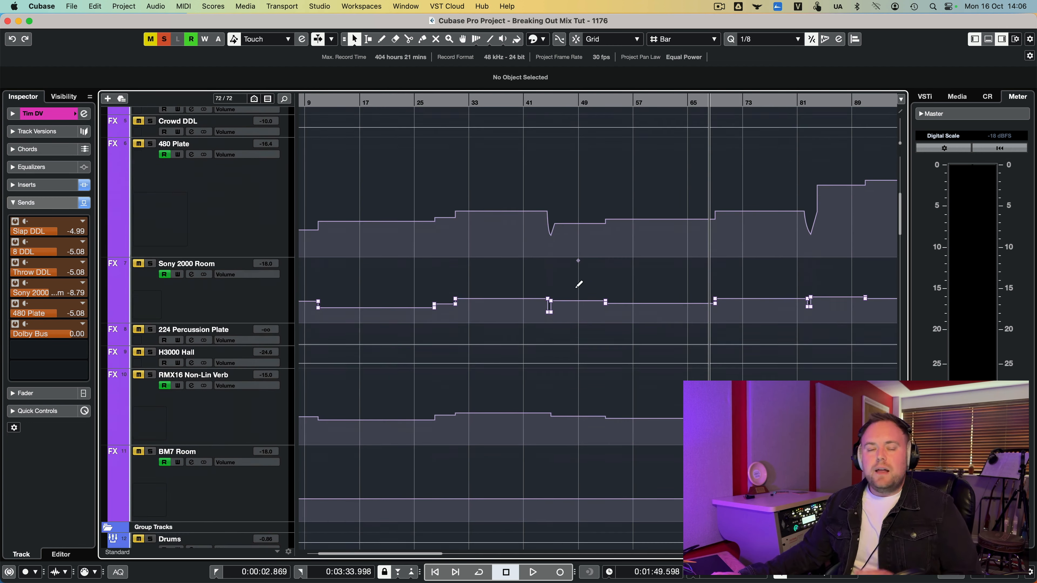
- Solo the Dolby Bus group and open its channel settings, auditioning it with the Ex Fx Stereo insert bypassed
{"action": "scroll", "coordinate": [536, 303], "scroll_direction": "down", "scroll_amount": 2}
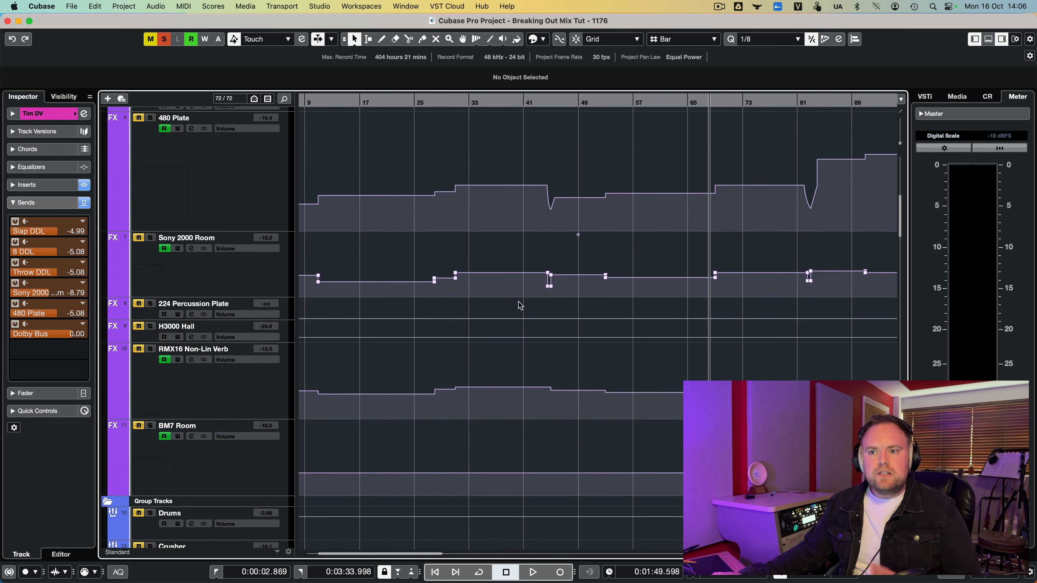
{"action": "scroll", "coordinate": [536, 302], "scroll_direction": "down", "scroll_amount": 5}
{"action": "left_click", "coordinate": [148, 400]}
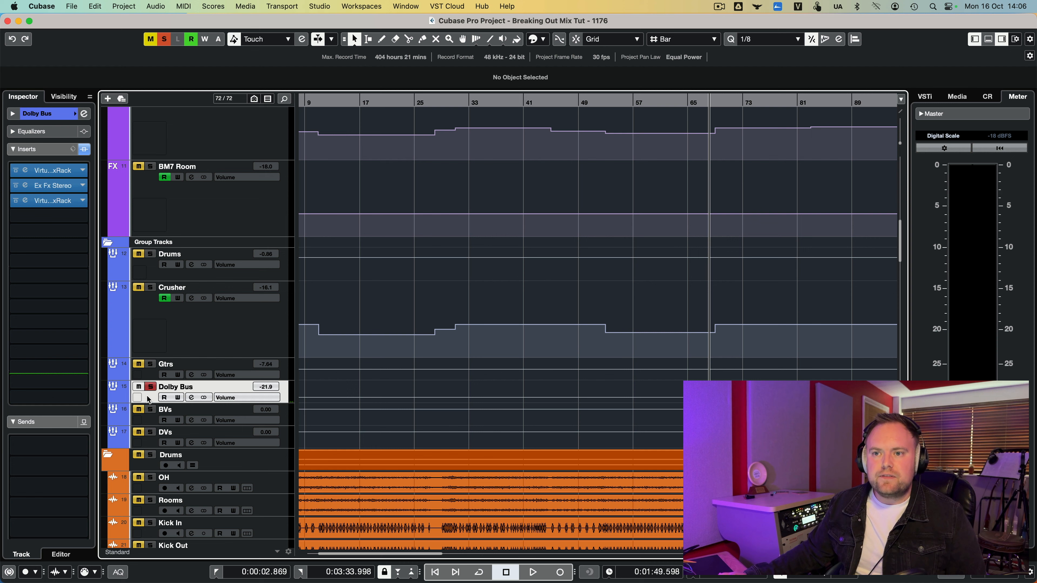
{"action": "left_click", "coordinate": [191, 397]}
{"action": "key", "text": "space"}
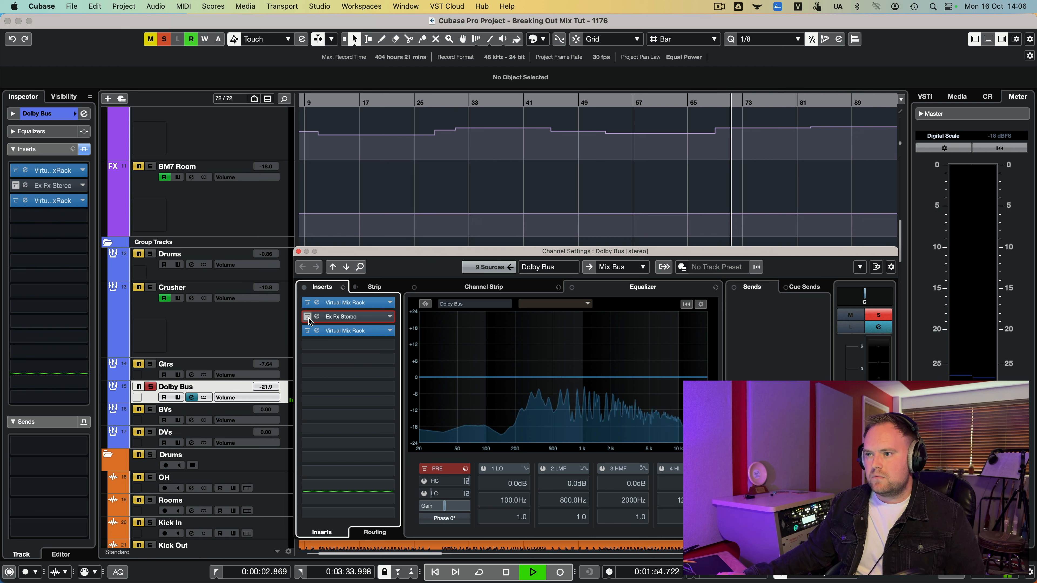
{"action": "key", "text": "space"}
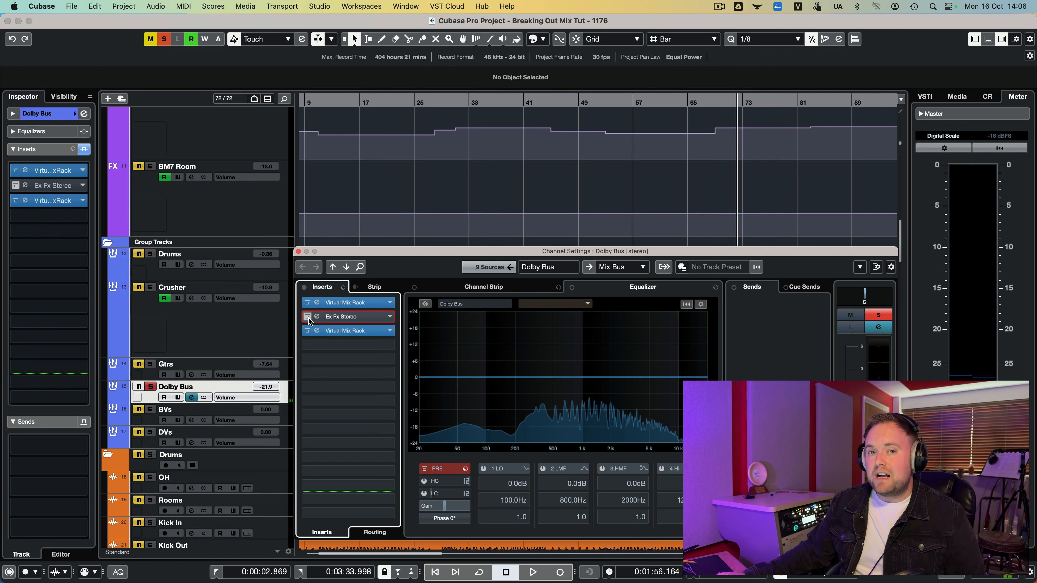
- Reactivate the Ex Fx Stereo insert on the Dolby Bus and audition the soloed bus with it
{"action": "left_click", "coordinate": [308, 319]}
{"action": "key", "text": "space"}
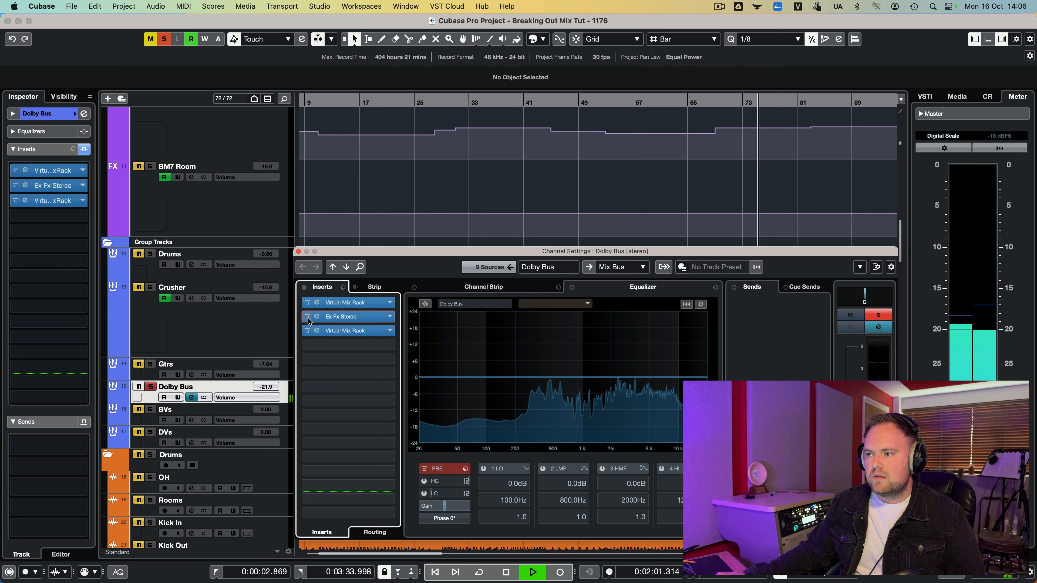
{"action": "key", "text": "space"}
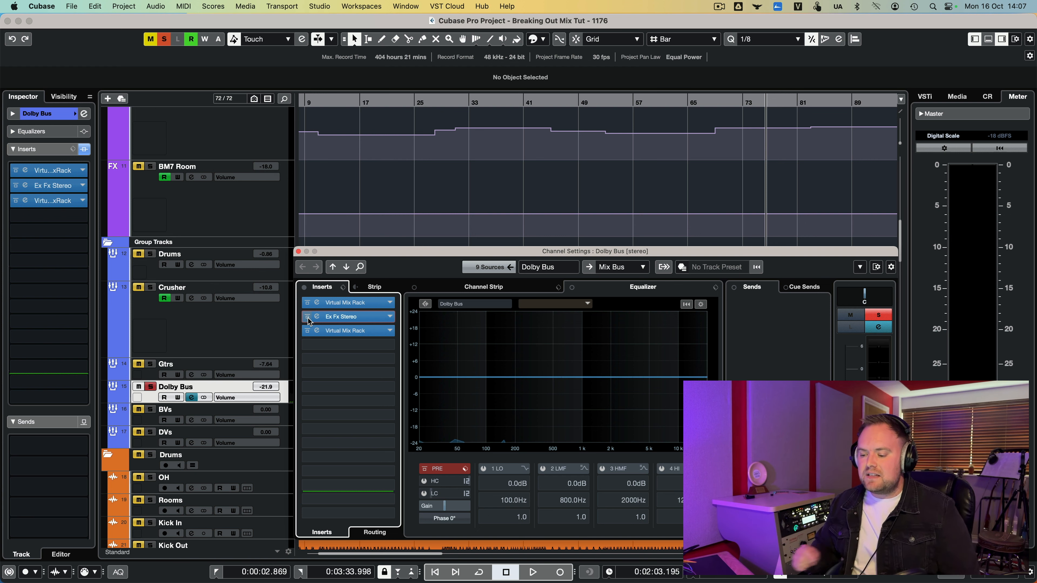
- Audition the BVs and DVs groups soloed together with the Dolby Bus from about bar 68
{"action": "scroll", "coordinate": [279, 363], "scroll_direction": "down", "scroll_amount": 2}
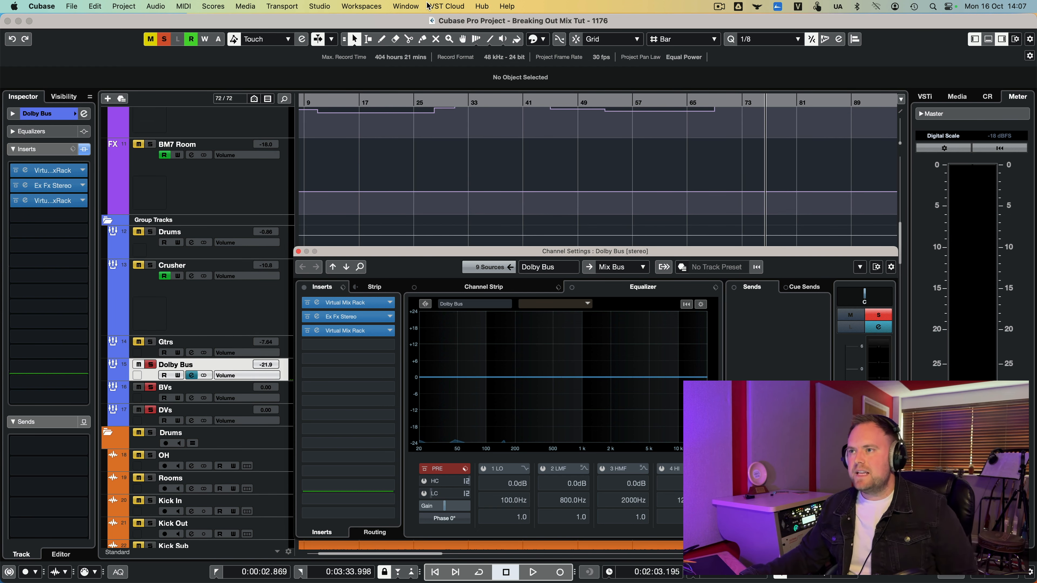
{"action": "double_click", "coordinate": [710, 103]}
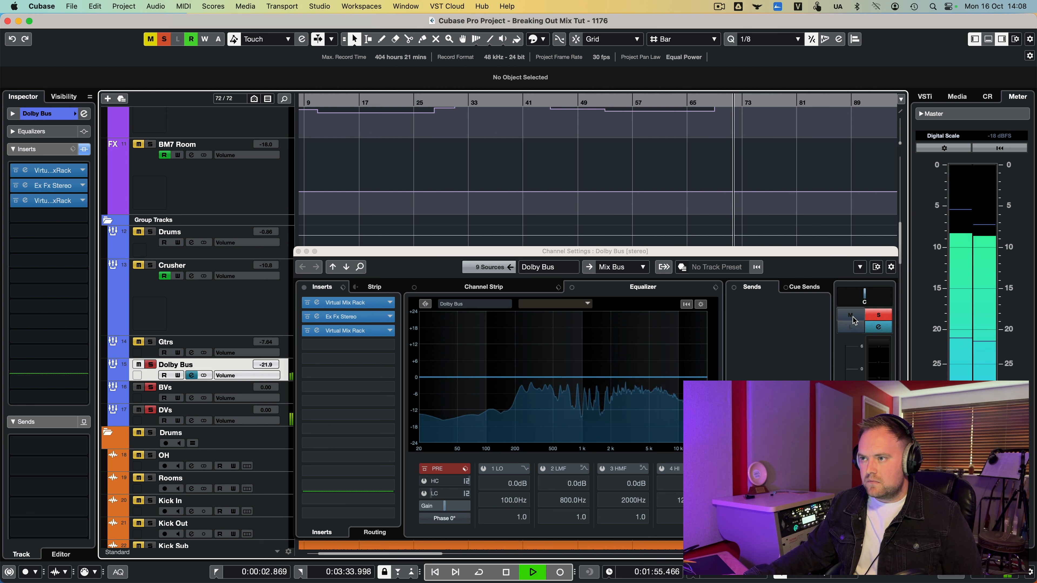
{"action": "key", "text": "space"}
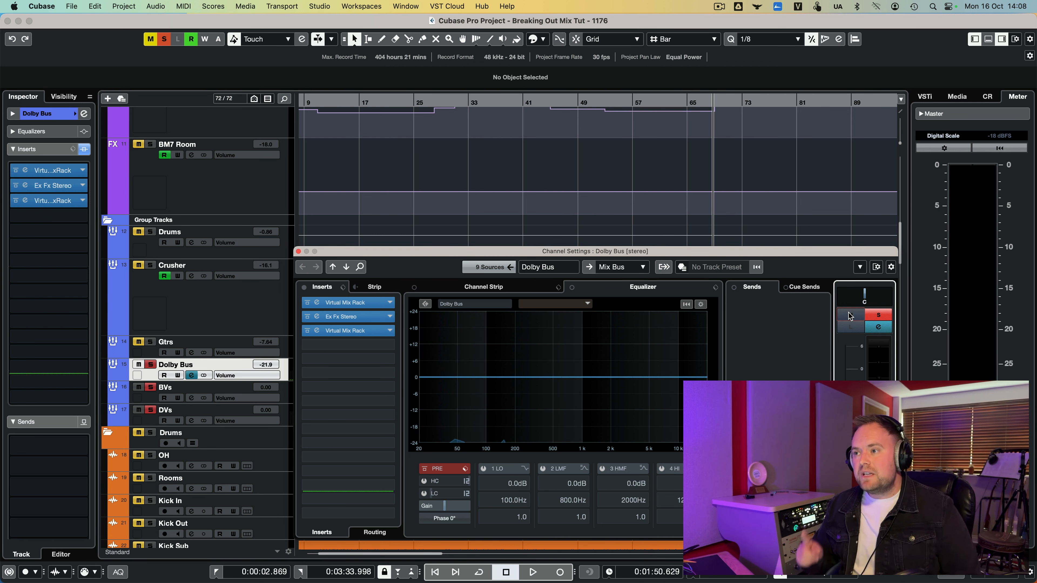
- Compare the soloed backing and double vocals with the Dolby Bus muted and with it unmuted
{"action": "left_click", "coordinate": [850, 317]}
{"action": "key", "text": "space"}
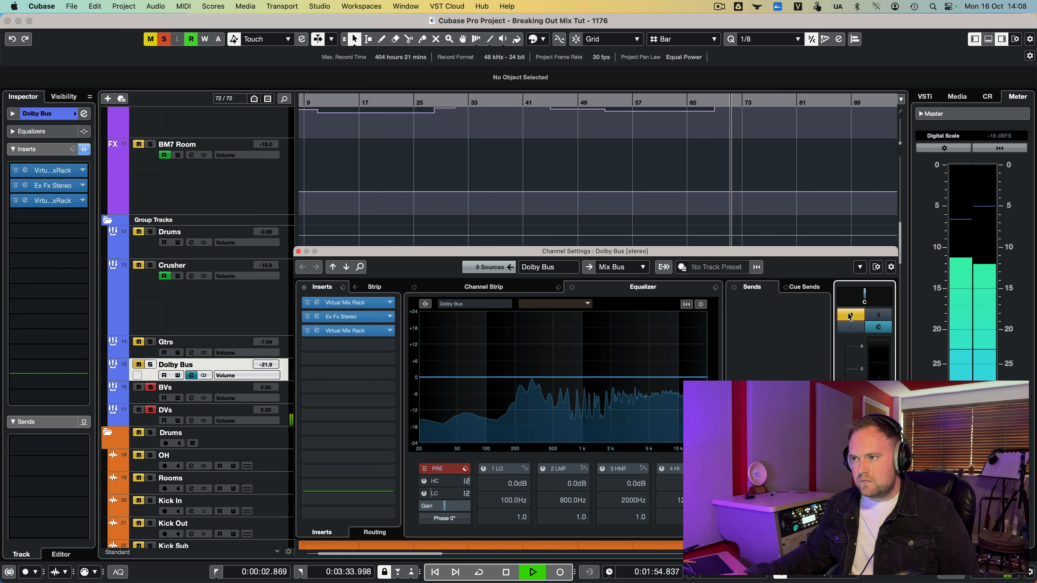
{"action": "key", "text": "space"}
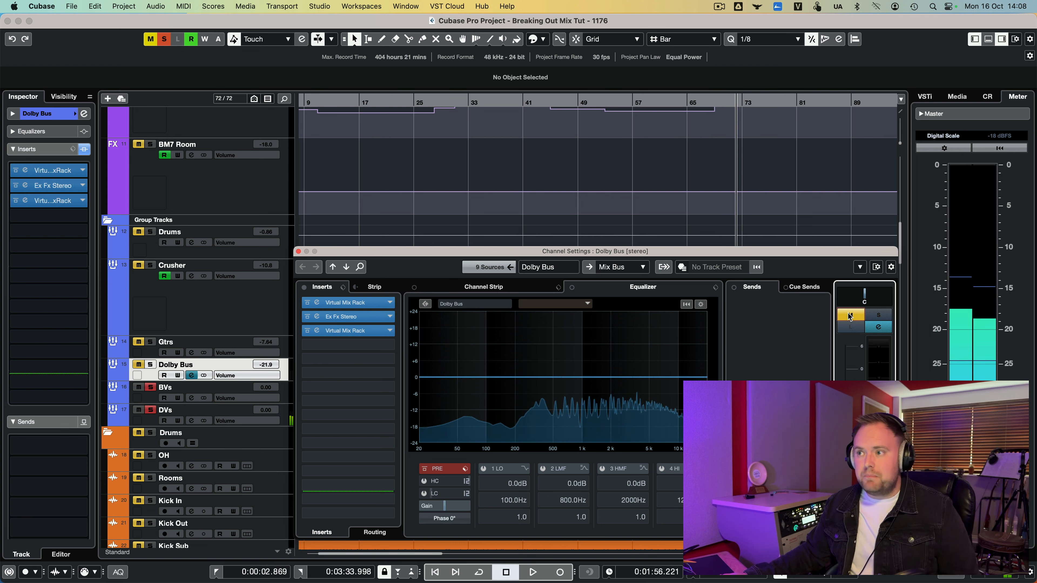
{"action": "left_click", "coordinate": [849, 316]}
{"action": "key", "text": "space"}
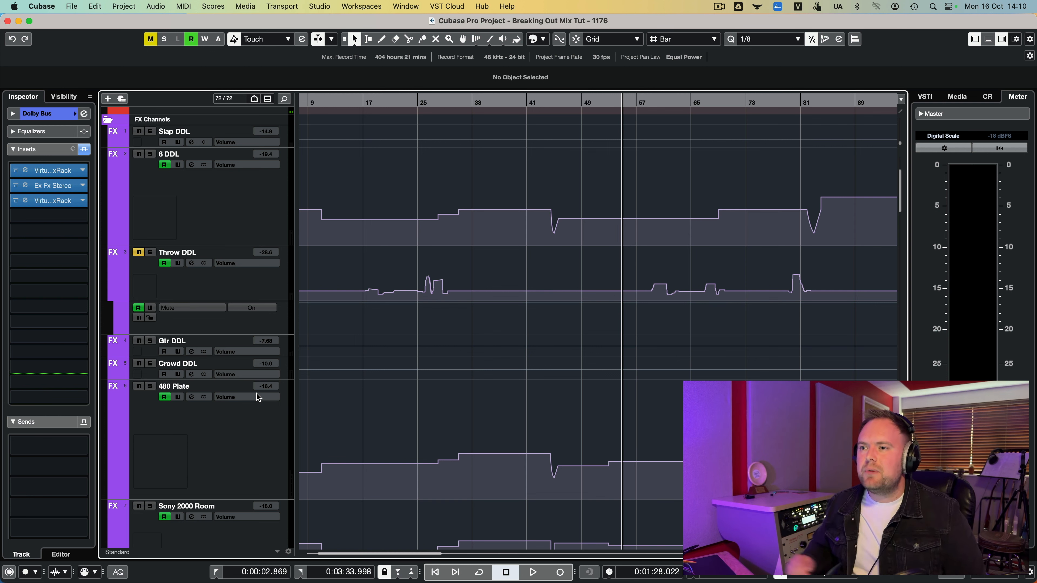
- Unmute the Throw DDL and examine the 480 Plate sends of the 8 DDL, Slap DDL and Throw DDL channels
{"action": "left_click", "coordinate": [139, 253]}
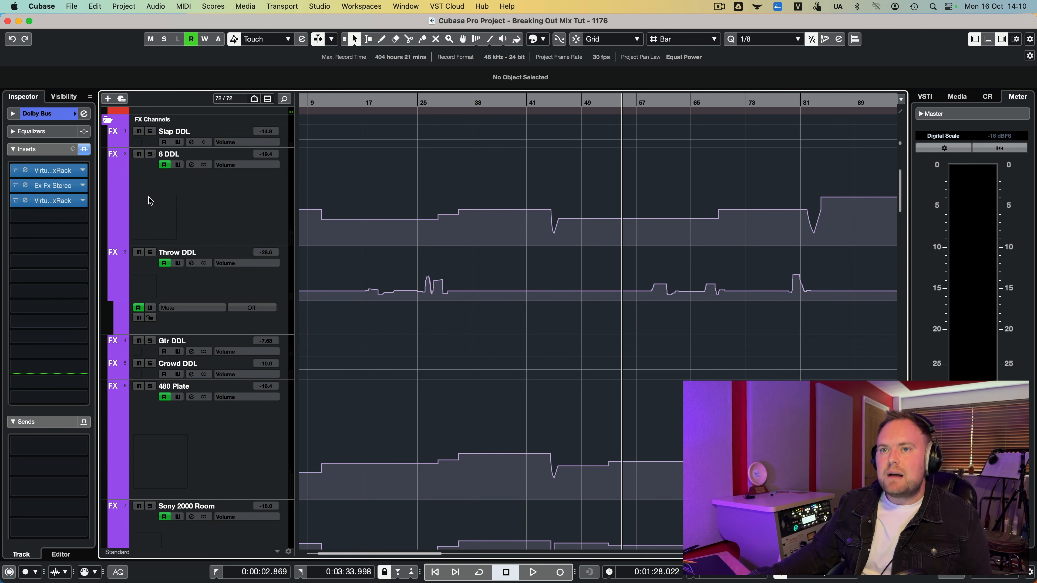
{"action": "left_click", "coordinate": [205, 290]}
{"action": "left_click", "coordinate": [169, 208]}
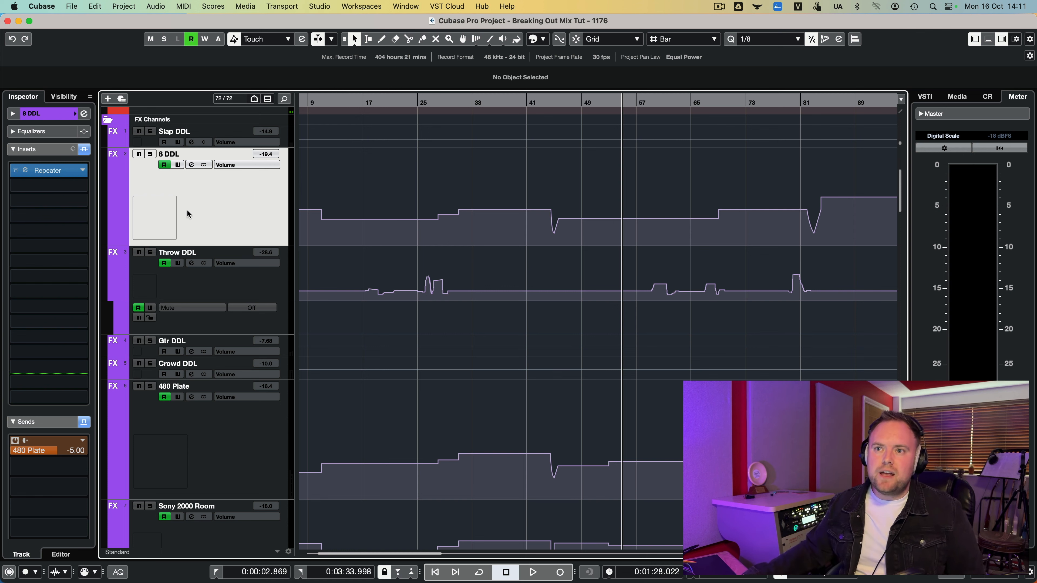
{"action": "left_click", "coordinate": [148, 140]}
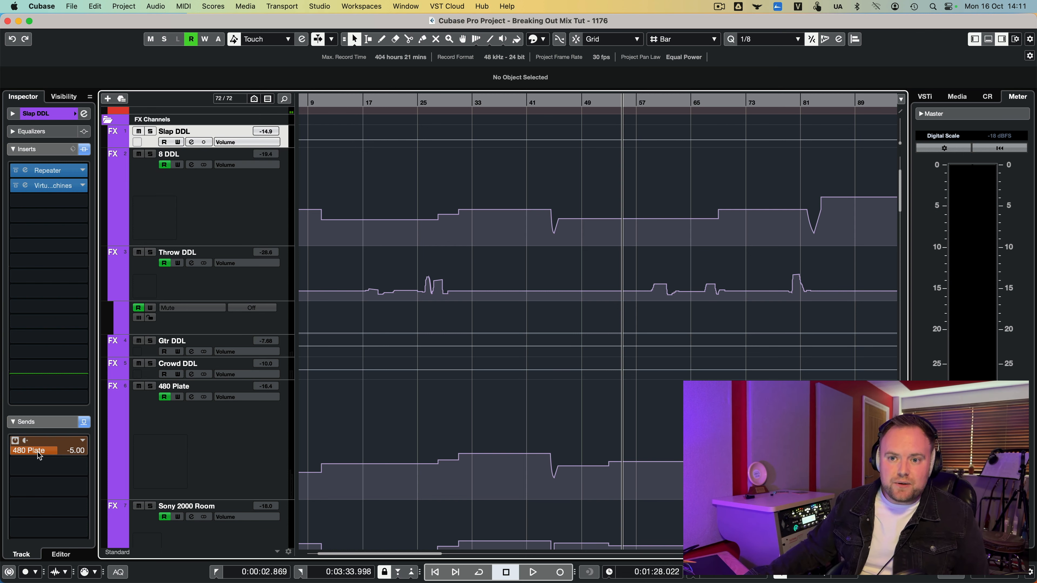
{"action": "left_click", "coordinate": [162, 216]}
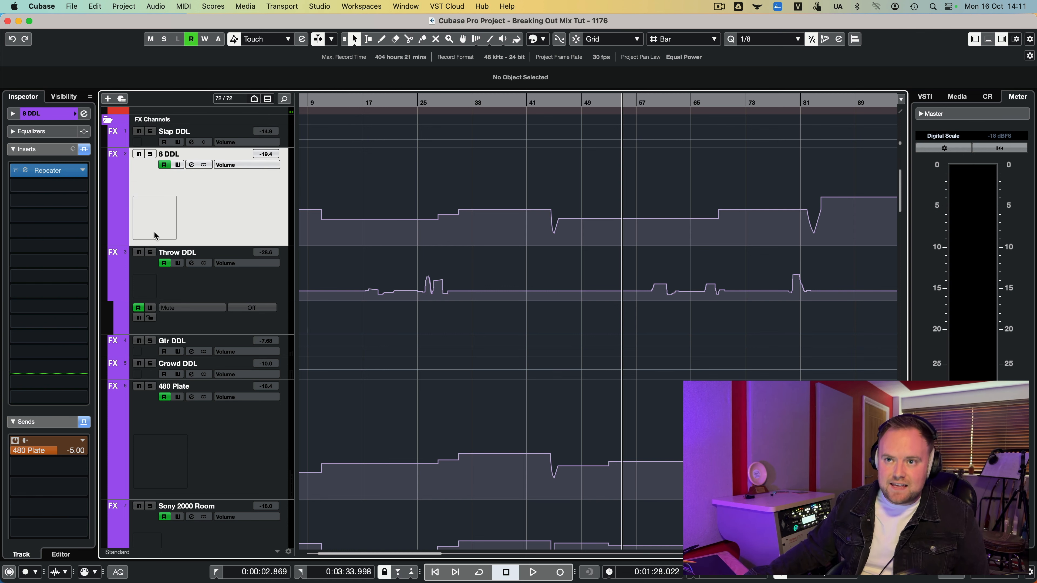
{"action": "left_click", "coordinate": [193, 289]}
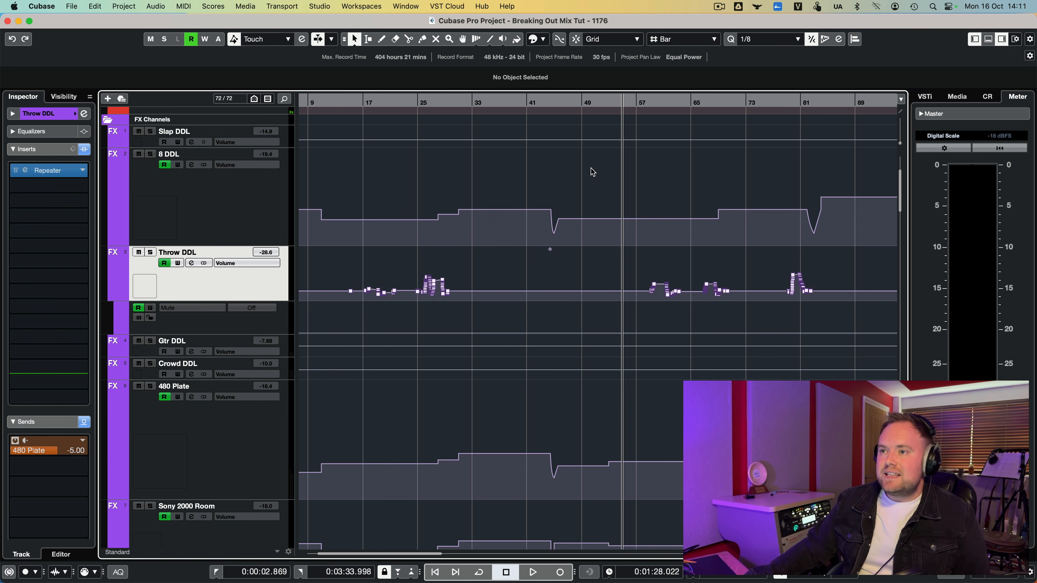
- Play the full unsoloed mix from about bar 50 while viewing the automation lanes of the effect channels
{"action": "left_click", "coordinate": [593, 102]}
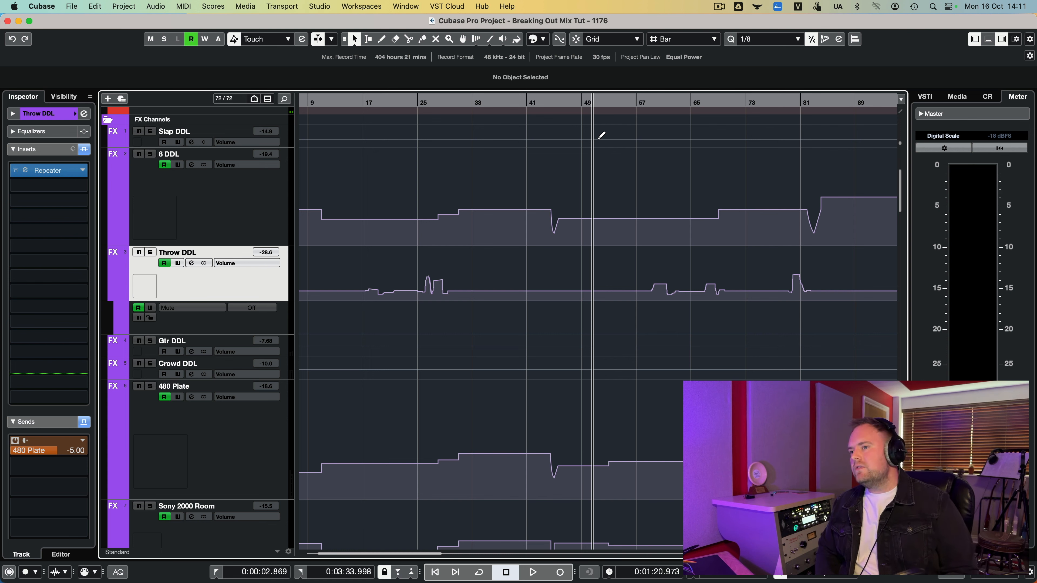
{"action": "key", "text": "space"}
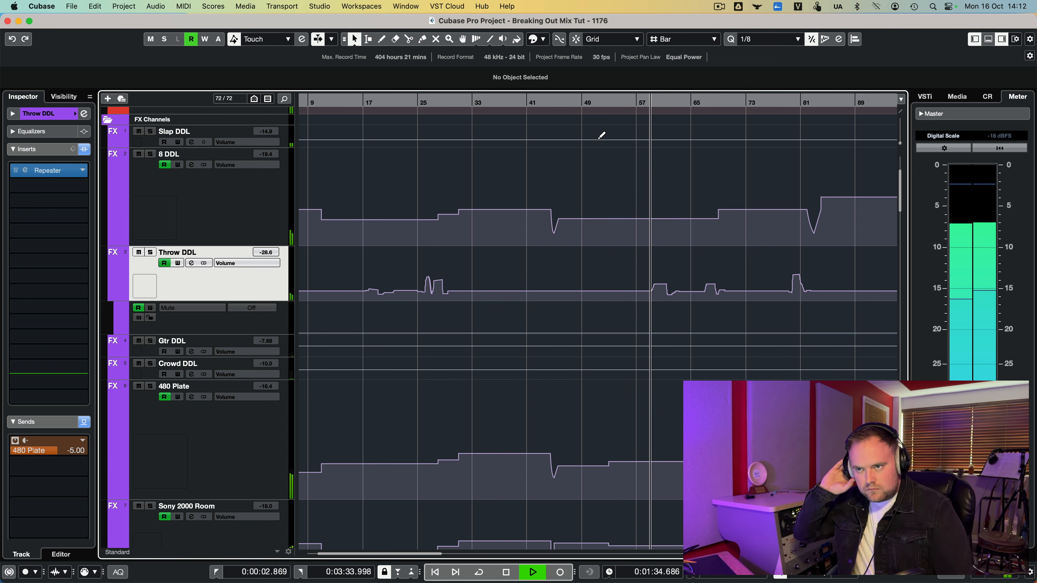
{"action": "scroll", "coordinate": [834, 381], "scroll_direction": "down", "scroll_amount": 2}
{"action": "scroll", "coordinate": [835, 381], "scroll_direction": "right", "scroll_amount": 1}
{"action": "scroll", "coordinate": [834, 380], "scroll_direction": "down", "scroll_amount": 2}
{"action": "scroll", "coordinate": [835, 381], "scroll_direction": "left", "scroll_amount": 1}
{"action": "scroll", "coordinate": [835, 381], "scroll_direction": "up", "scroll_amount": 2}
{"action": "scroll", "coordinate": [834, 380], "scroll_direction": "down", "scroll_amount": 10}
{"action": "scroll", "coordinate": [834, 380], "scroll_direction": "up", "scroll_amount": 10}
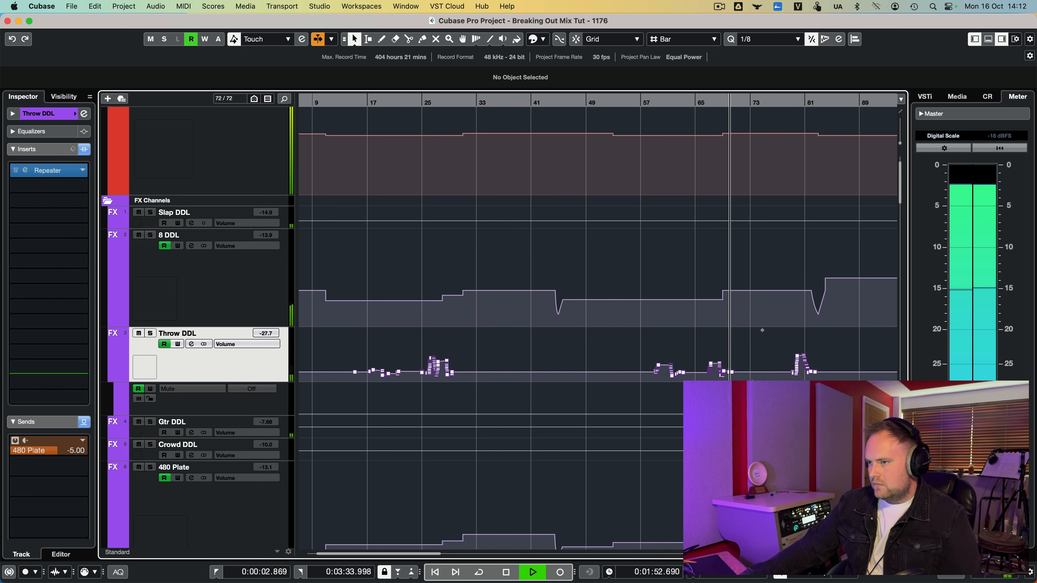
- Select the Throw DDL volume automation bump around bar 79 and raise its peak to -14.5
{"action": "left_click_drag", "start_coordinate": [785, 341], "coordinate": [822, 369]}
{"action": "left_click_drag", "start_coordinate": [803, 325], "coordinate": [803, 326]}
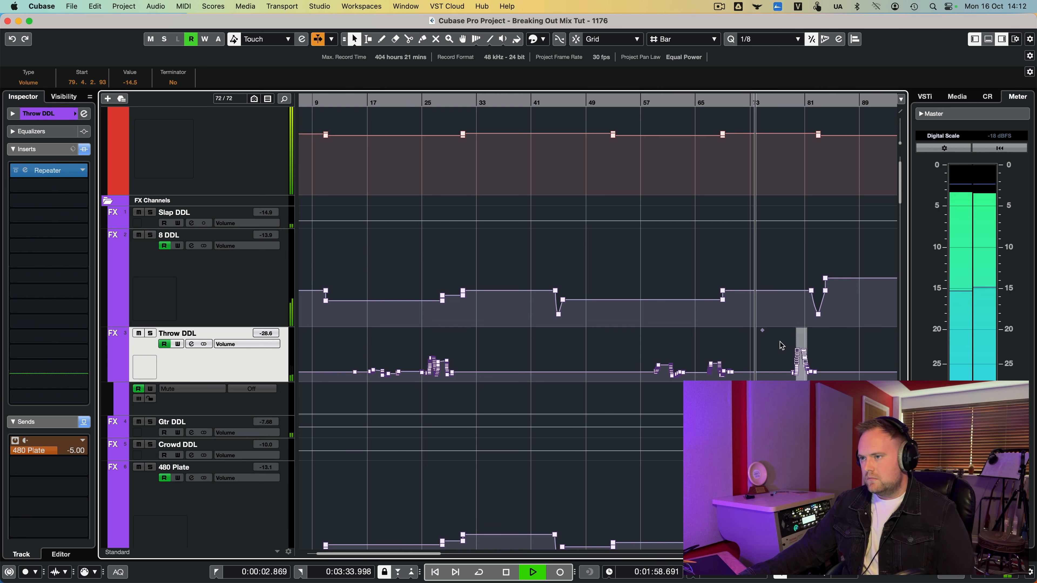